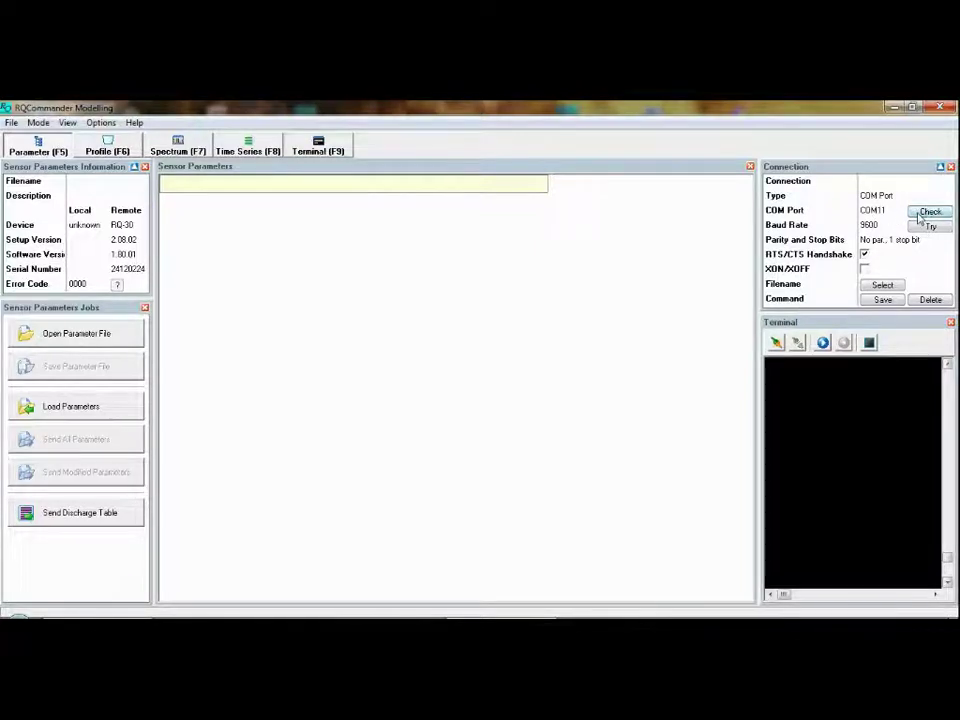
# Choose the USB-Nano-485 device on COM11 as the connection port and connect to the sensor
pyautogui.click(920, 216)
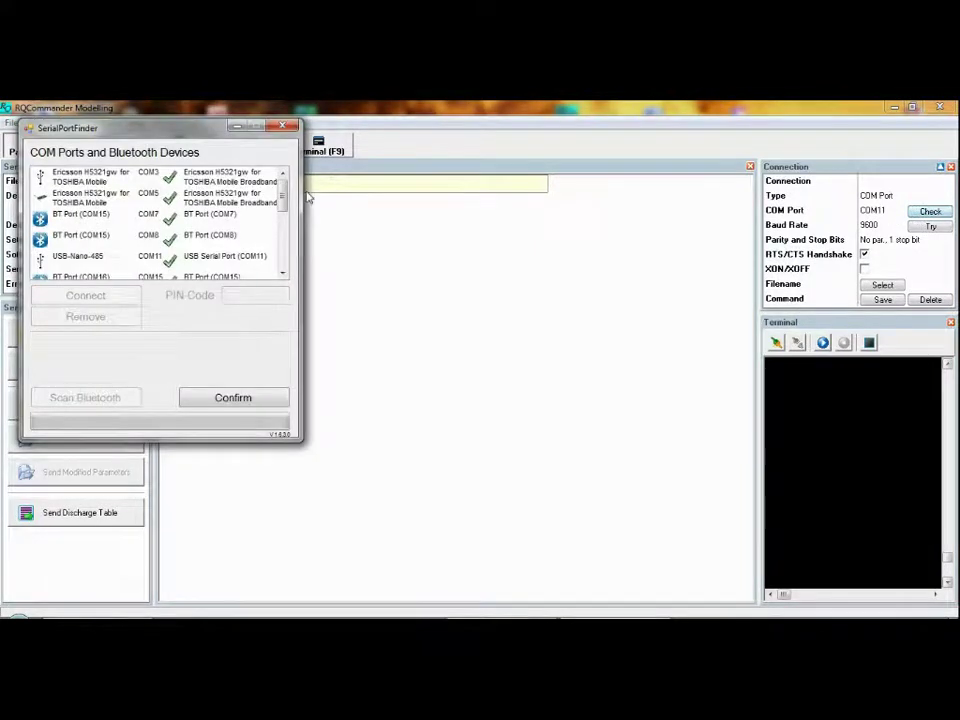
pyautogui.click(82, 261)
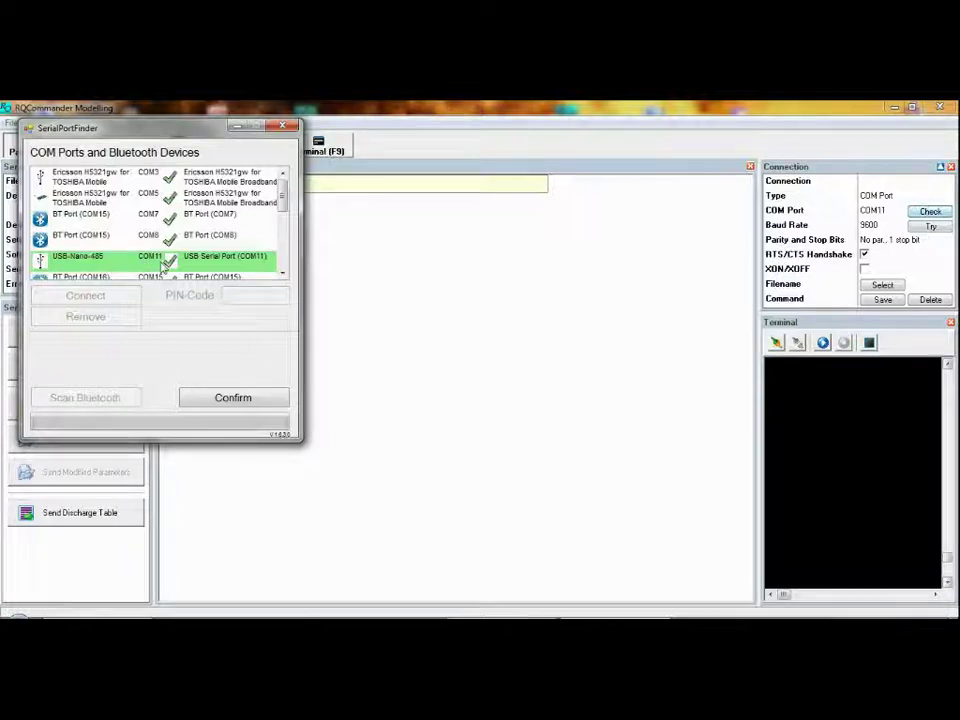
pyautogui.click(248, 398)
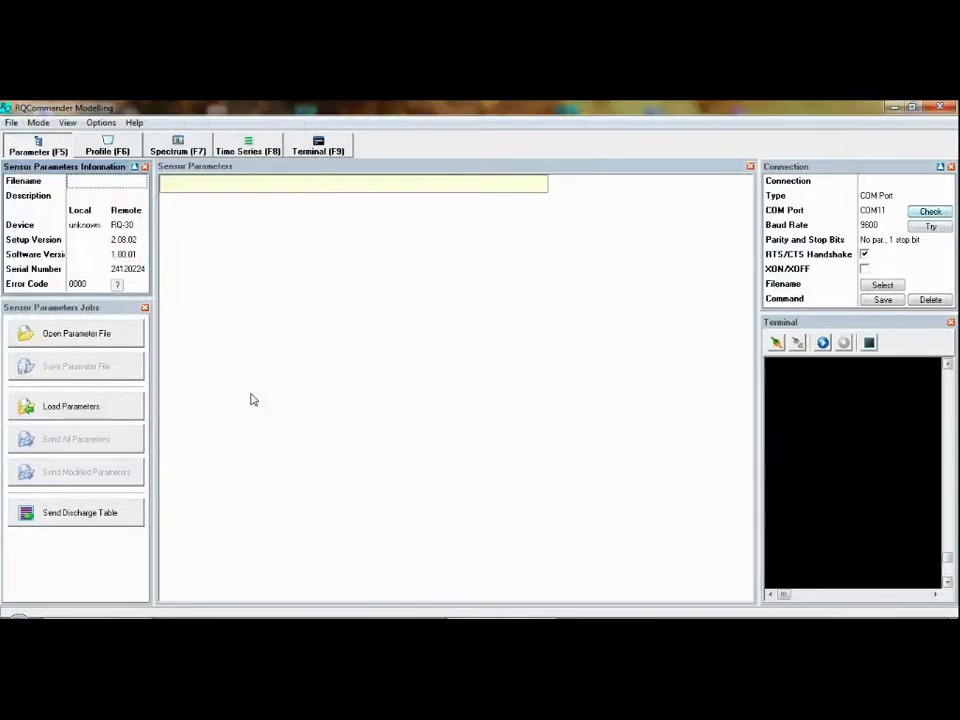
pyautogui.click(779, 345)
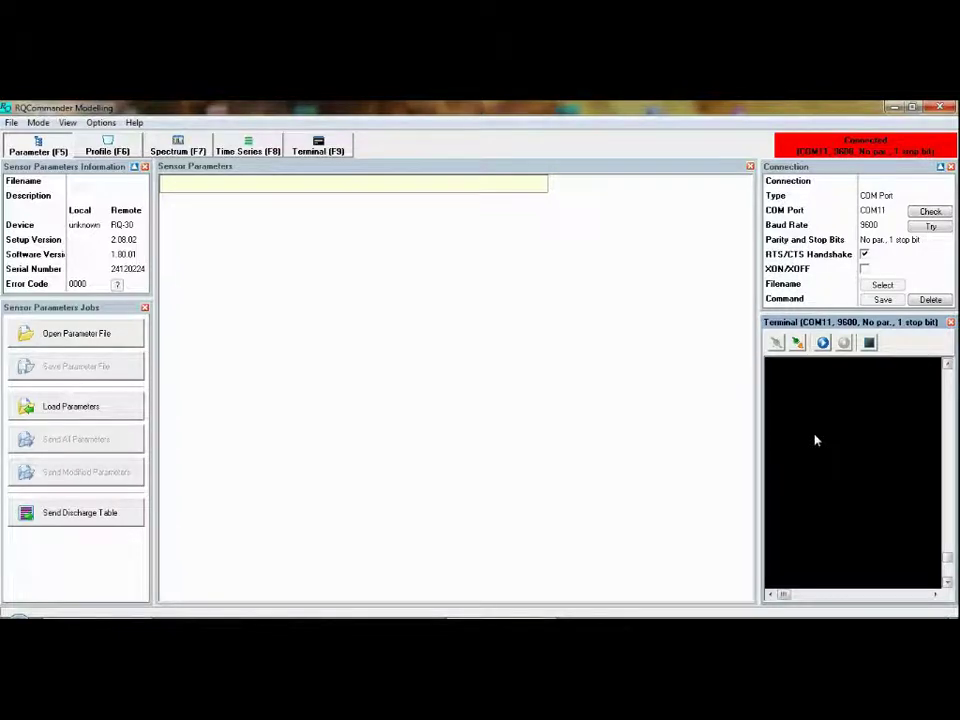
# Check communication by opening and exiting the sensor's main menu in the terminal, and load the sensor parameters
pyautogui.press('Return')
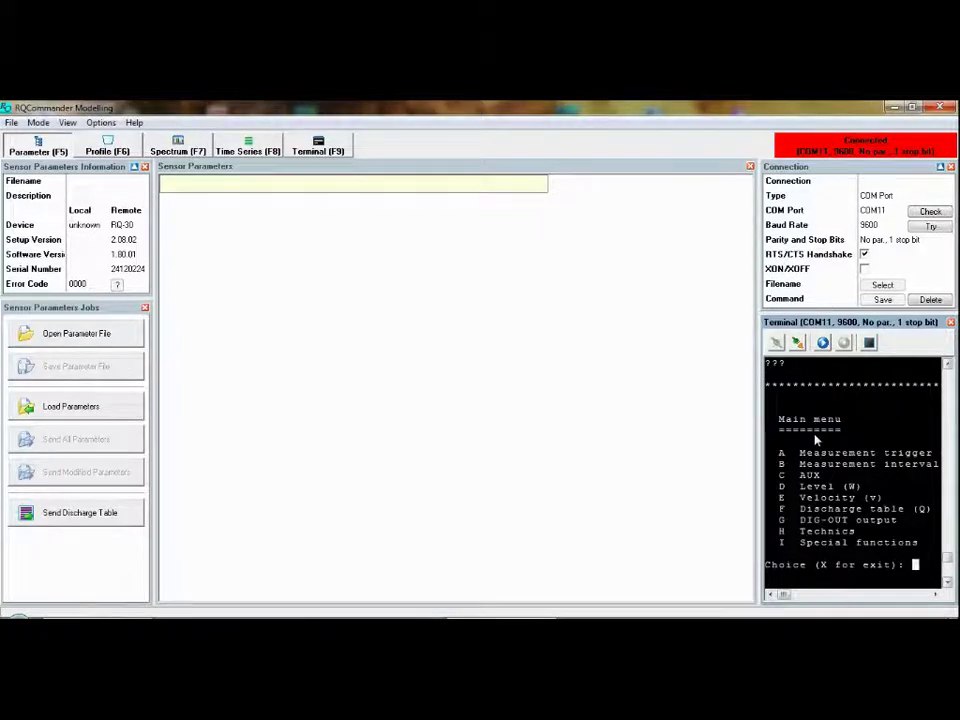
pyautogui.write('x')
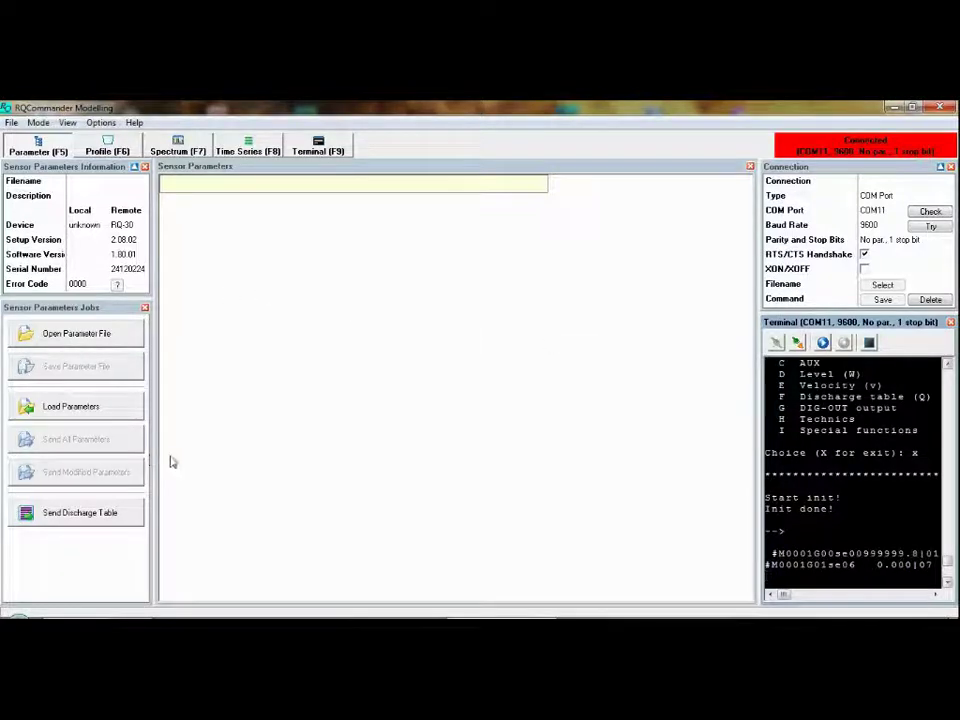
pyautogui.click(61, 412)
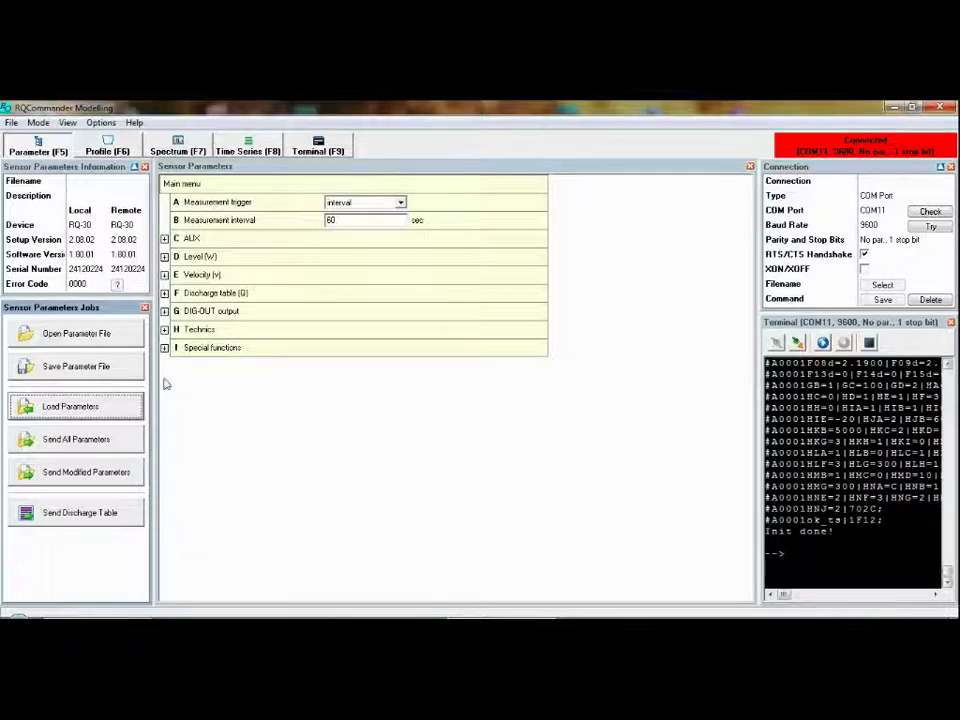
# Examine the units and decimals for level, velocity, discharge and area in the Technics parameters, and collapse that section
pyautogui.click(164, 330)
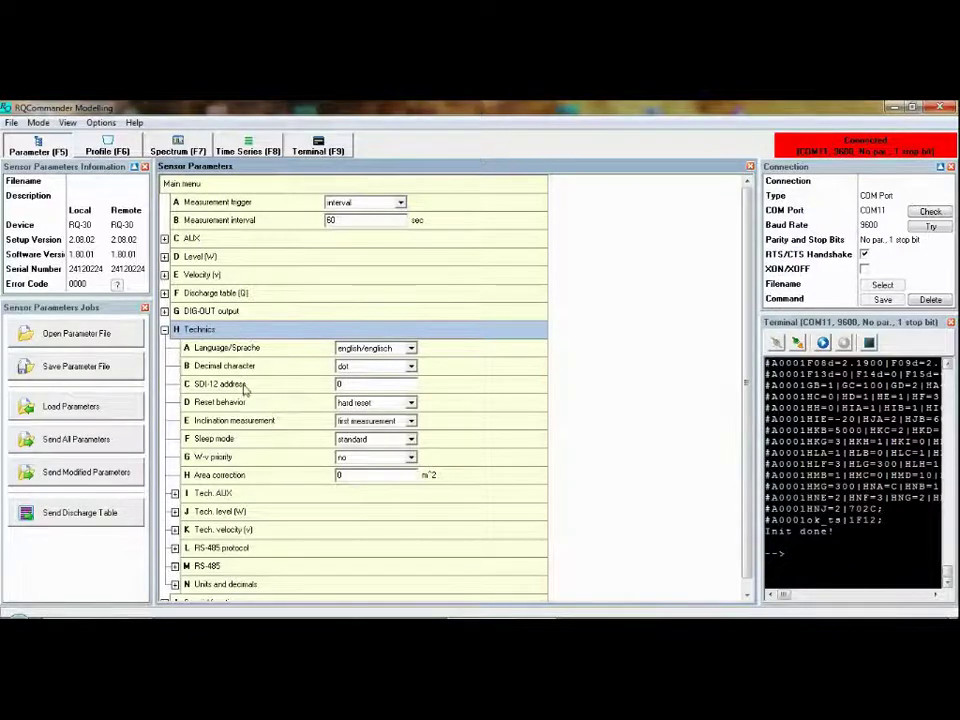
pyautogui.scroll(-1, 240, 400)
pyautogui.click(175, 573)
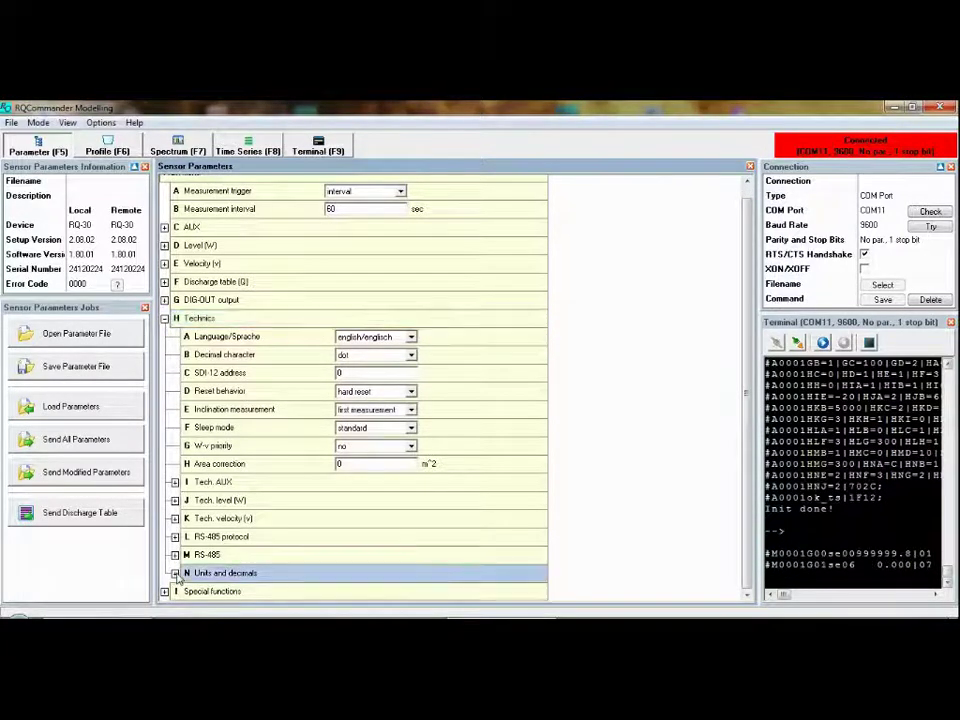
pyautogui.scroll(-4, 332, 400)
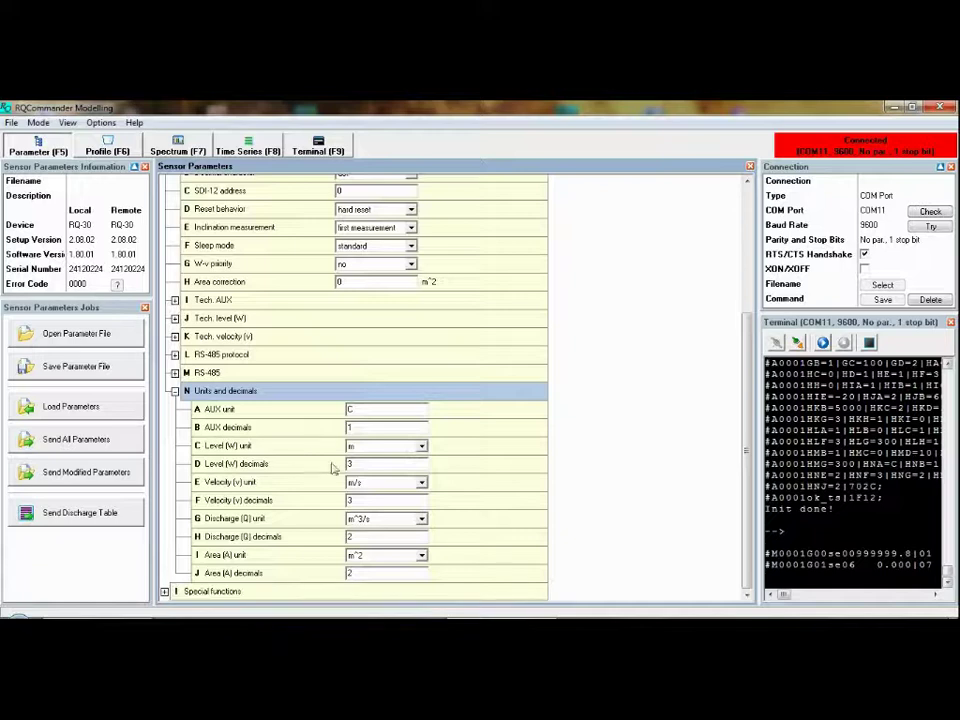
pyautogui.click(362, 448)
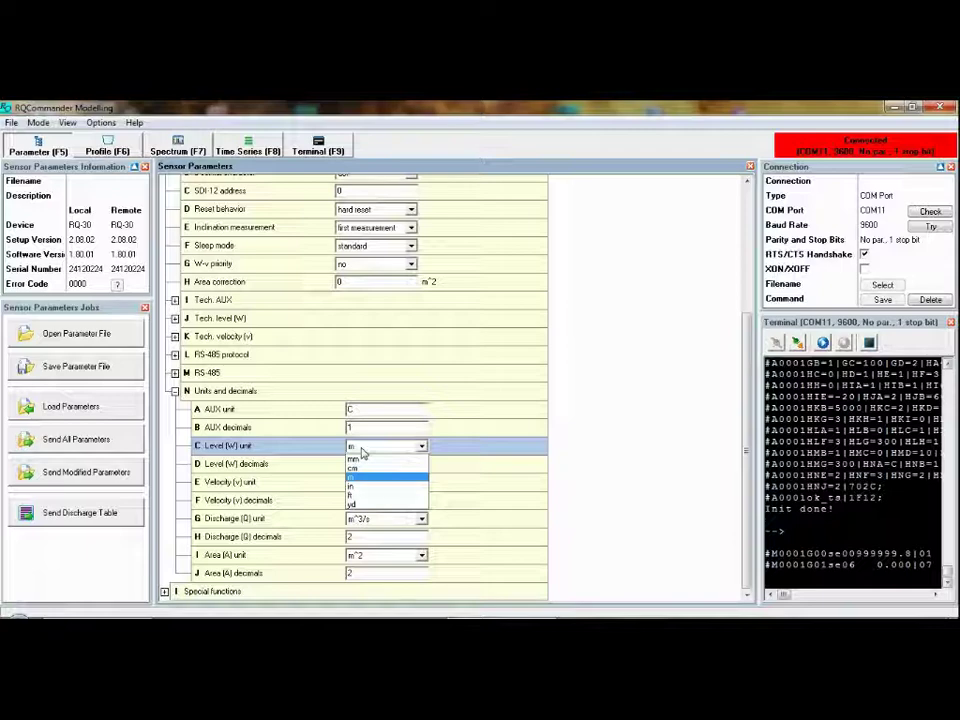
pyautogui.click(362, 450)
pyautogui.click(368, 463)
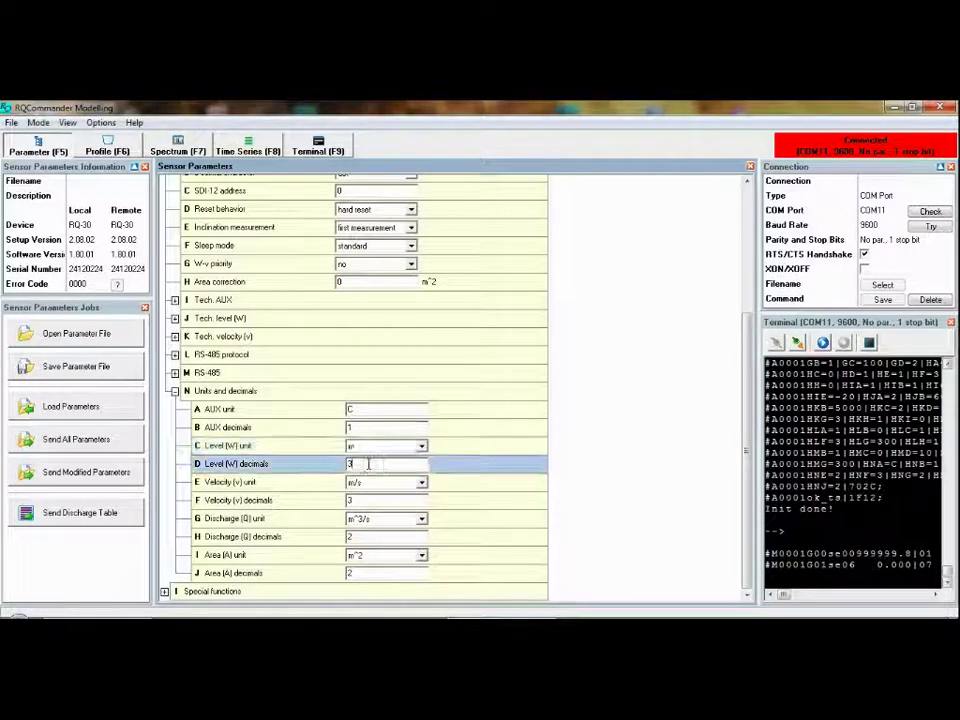
pyautogui.doubleClick(368, 463)
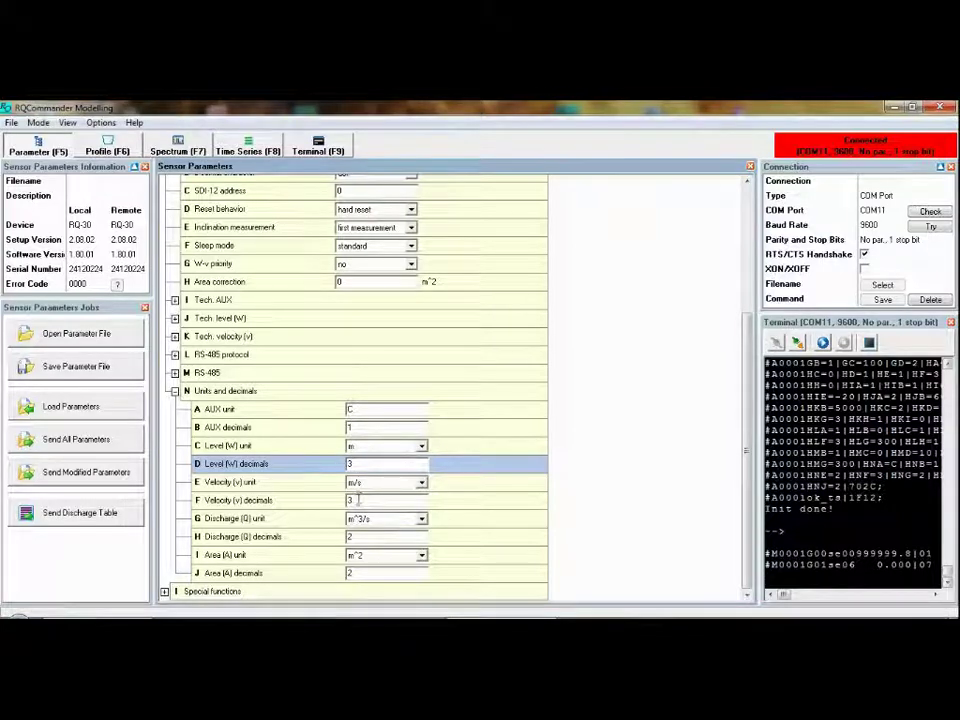
pyautogui.click(356, 500)
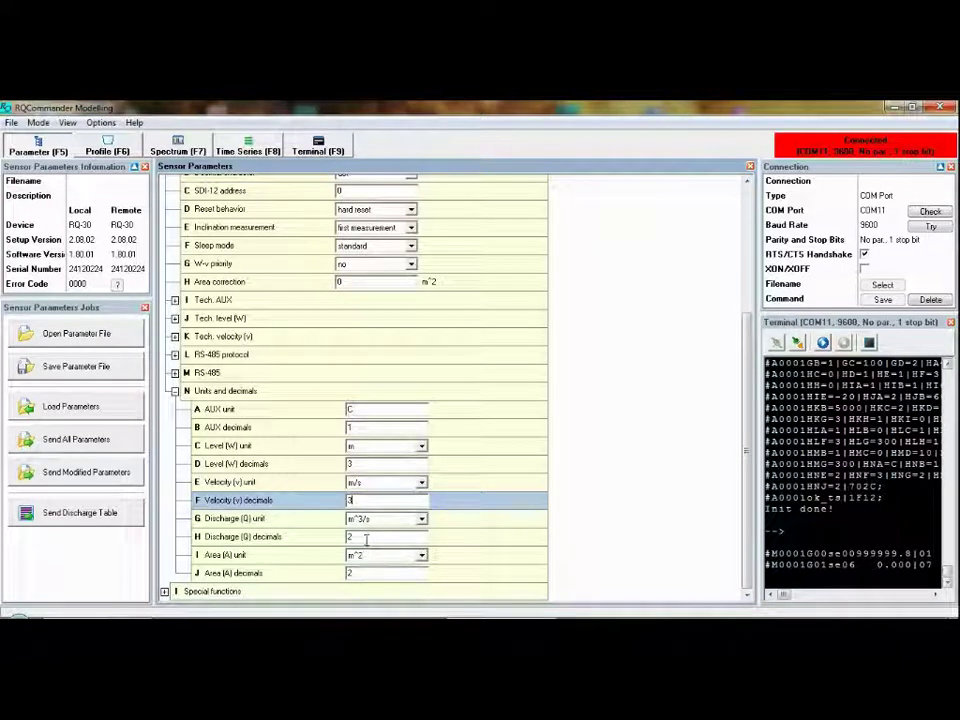
pyautogui.click(366, 539)
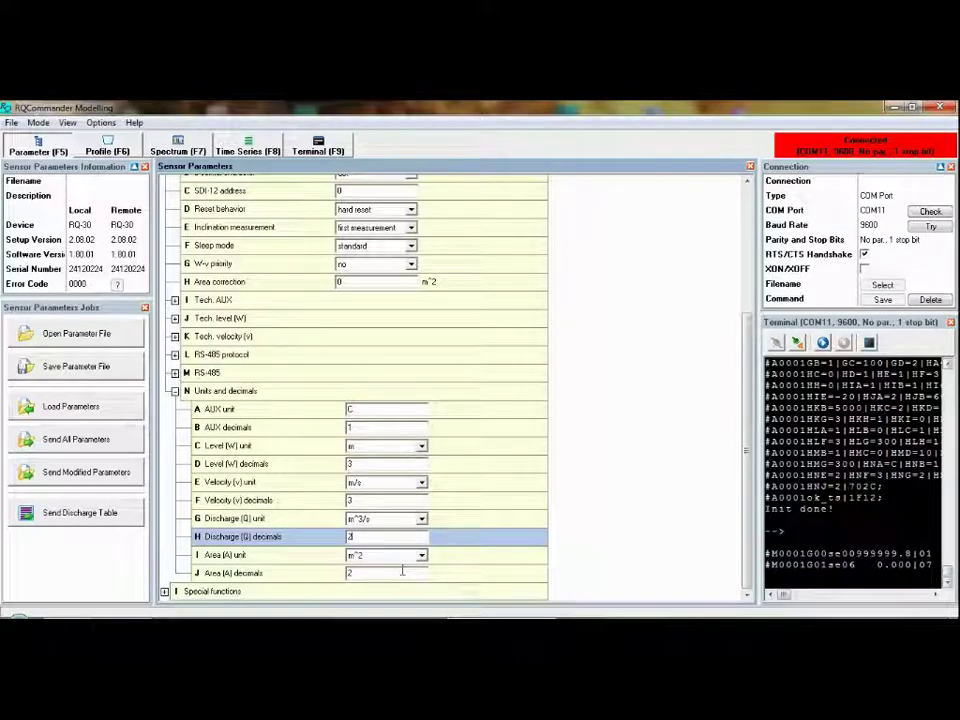
pyautogui.click(175, 391)
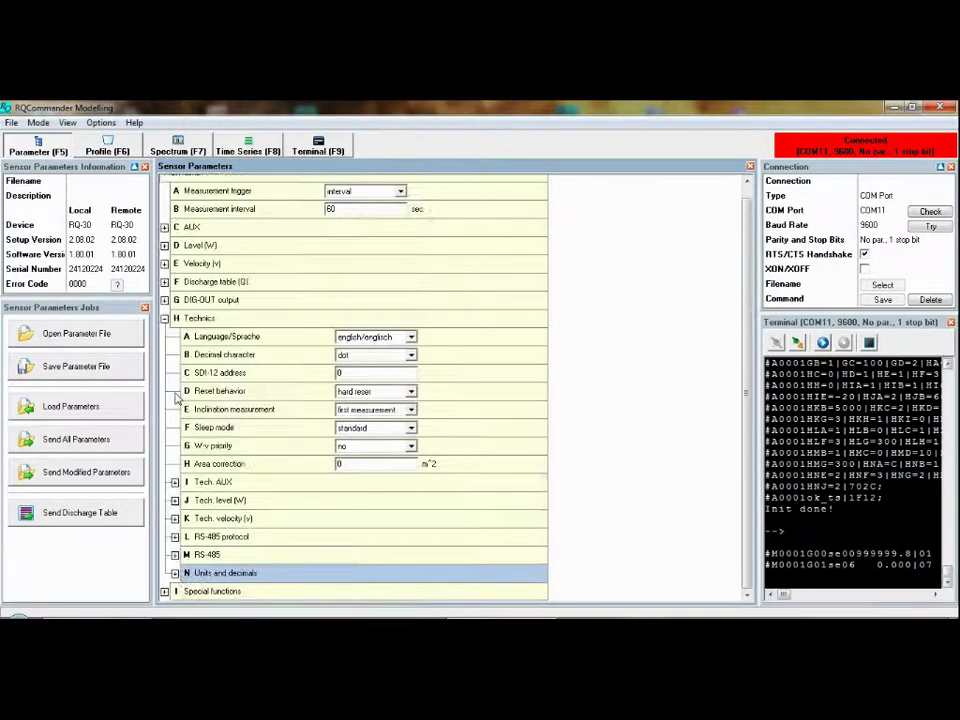
pyautogui.click(164, 318)
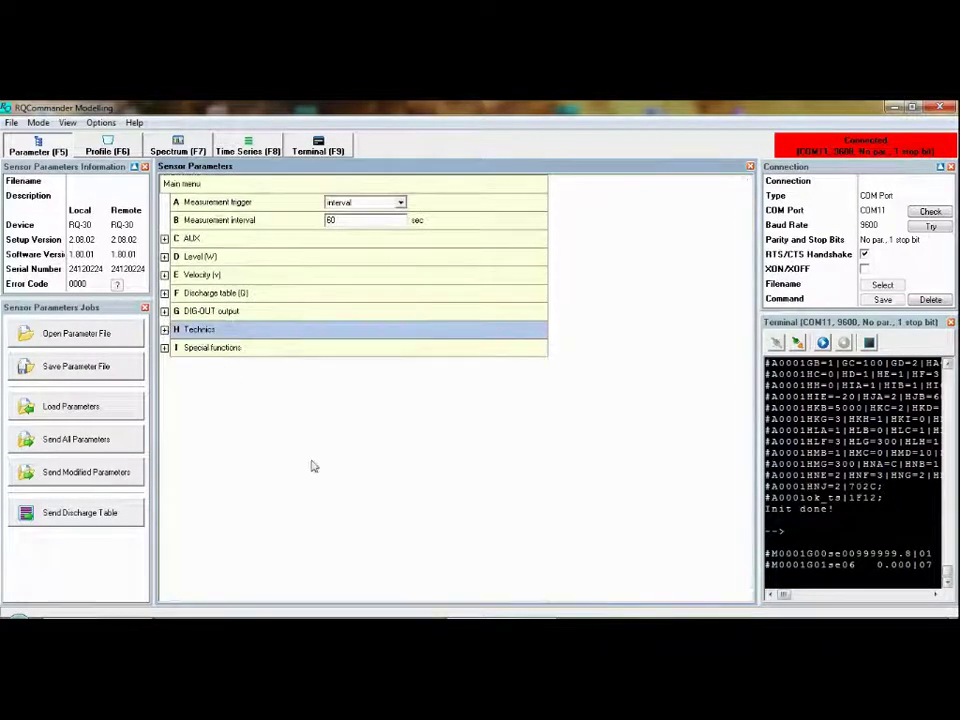
# Open the profile sample.xmlp and review its discharge list and RQ-30 discharge table
pyautogui.click(109, 153)
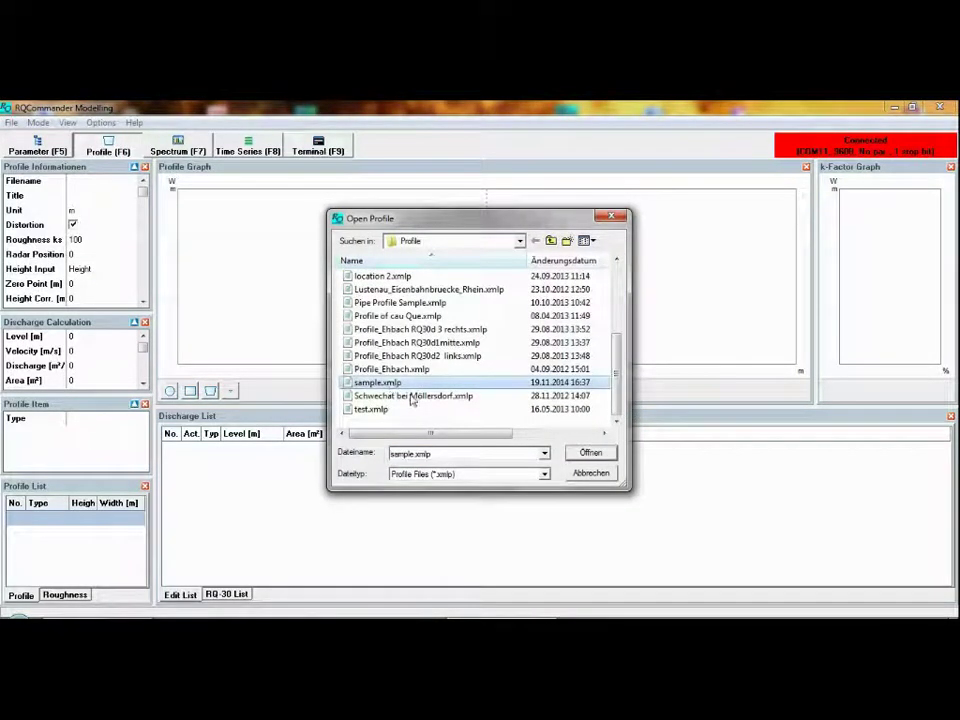
pyautogui.click(593, 455)
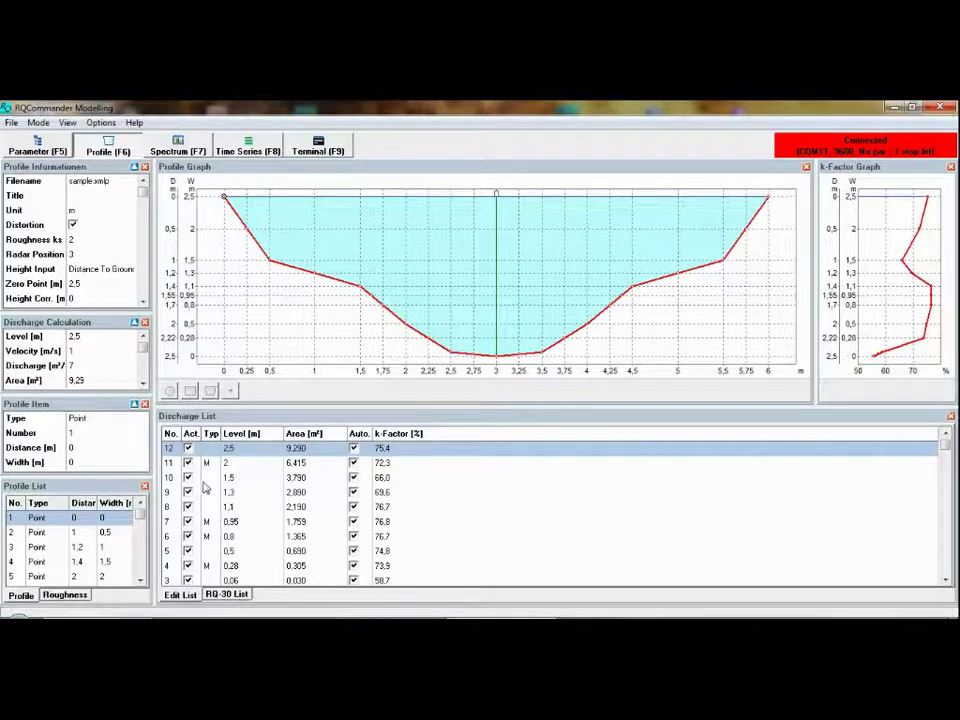
pyautogui.click(246, 507)
pyautogui.scroll(-1, 250, 520)
pyautogui.click(224, 594)
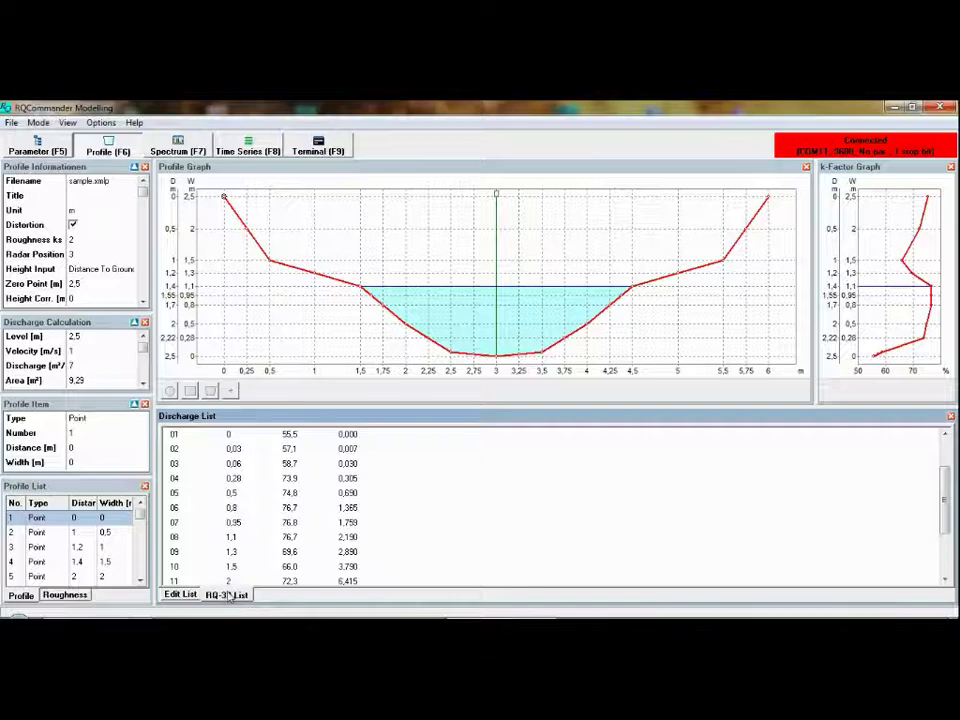
pyautogui.moveTo(948, 490); pyautogui.dragTo(948, 527)
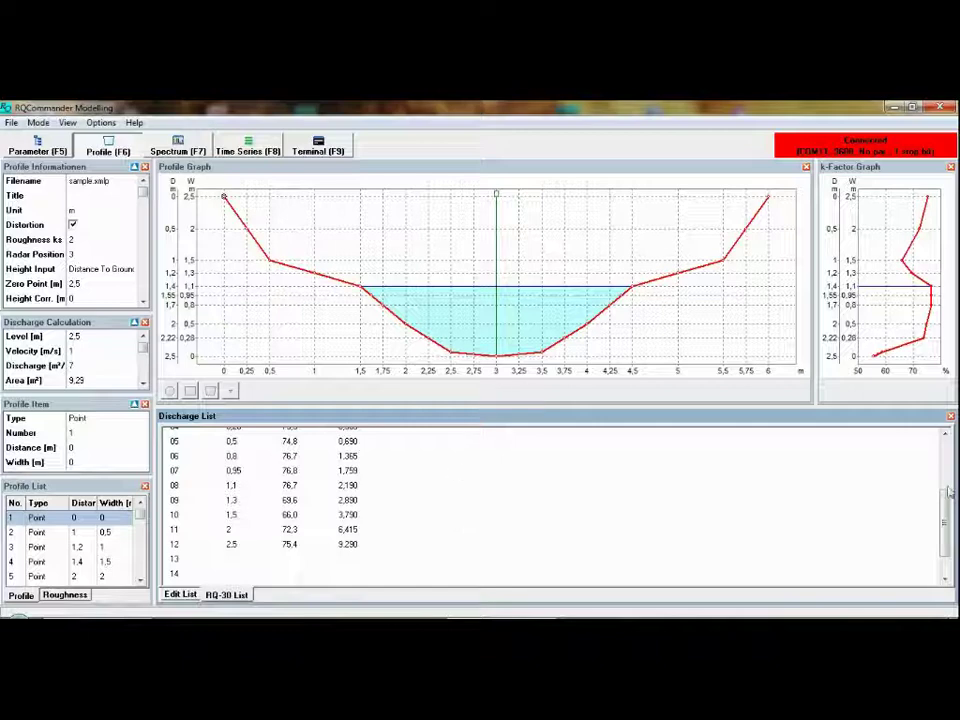
pyautogui.moveTo(945, 537); pyautogui.dragTo(946, 487)
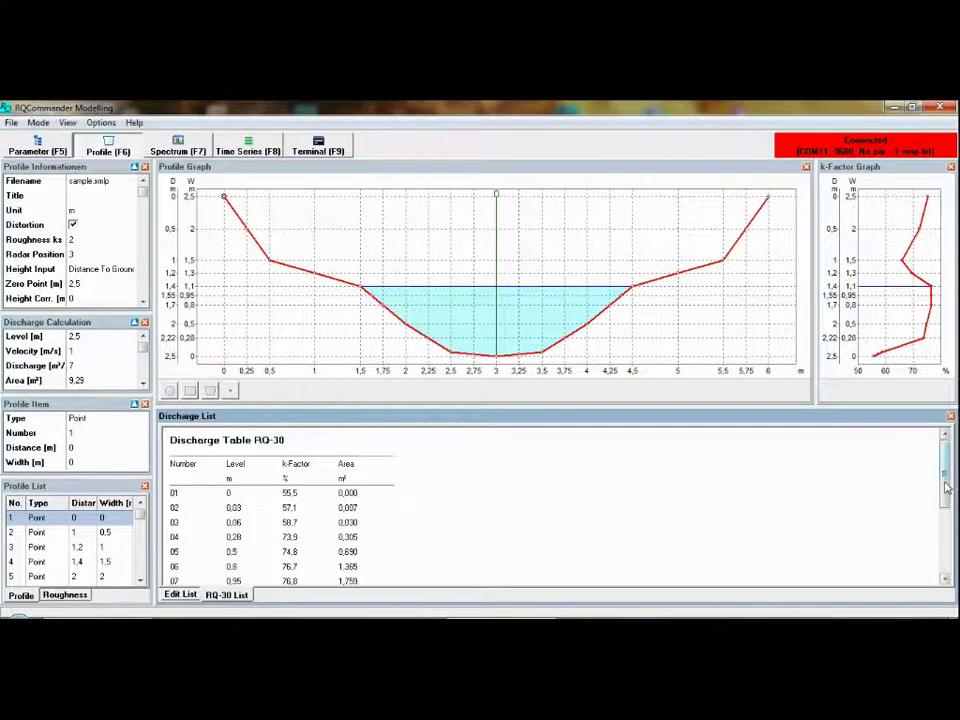
# Send the discharge table to the sensor and check its entries in the Discharge table (Q) parameters
pyautogui.click(40, 148)
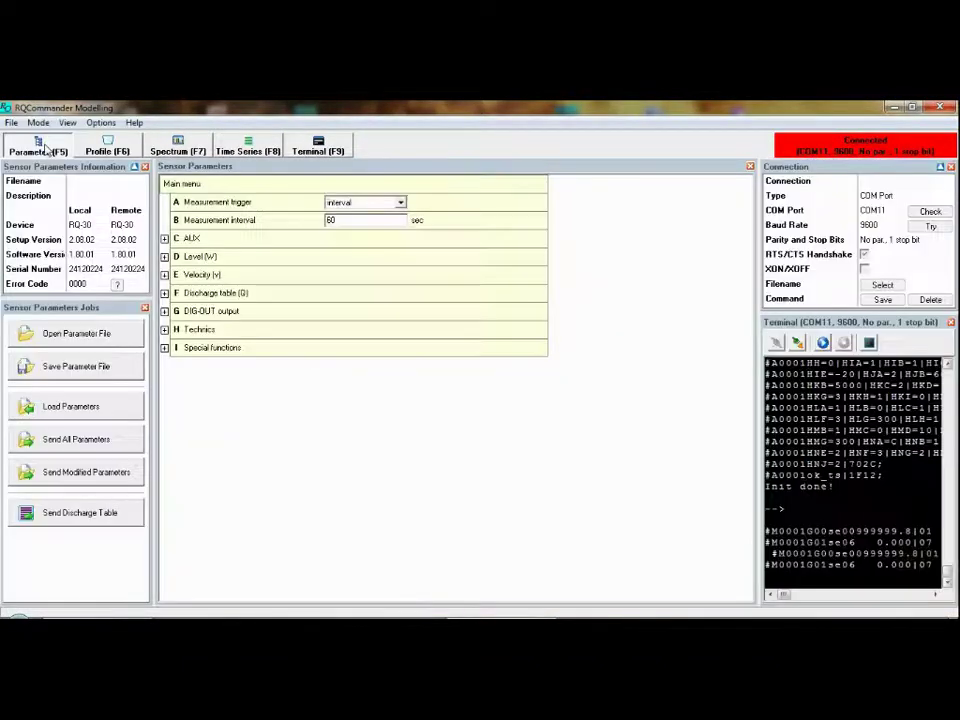
pyautogui.click(66, 514)
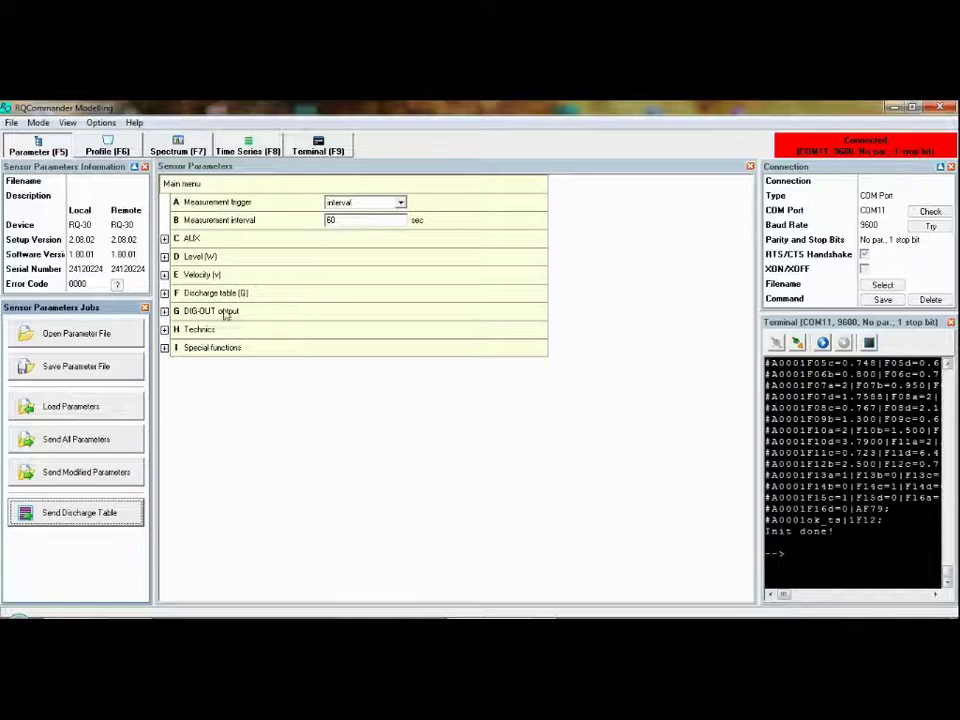
pyautogui.click(165, 294)
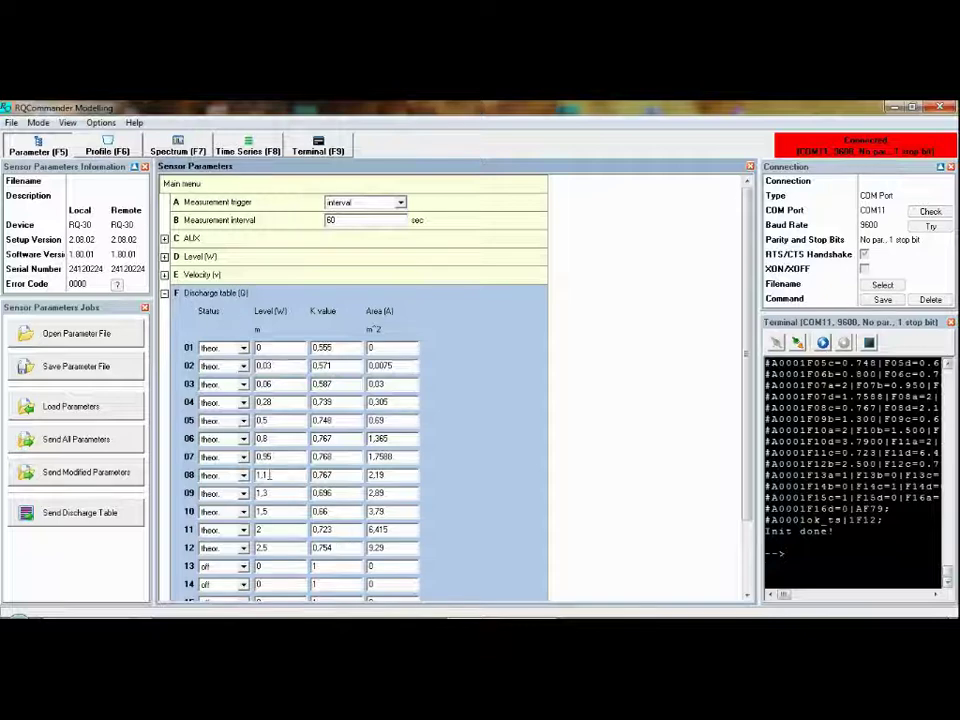
pyautogui.click(165, 293)
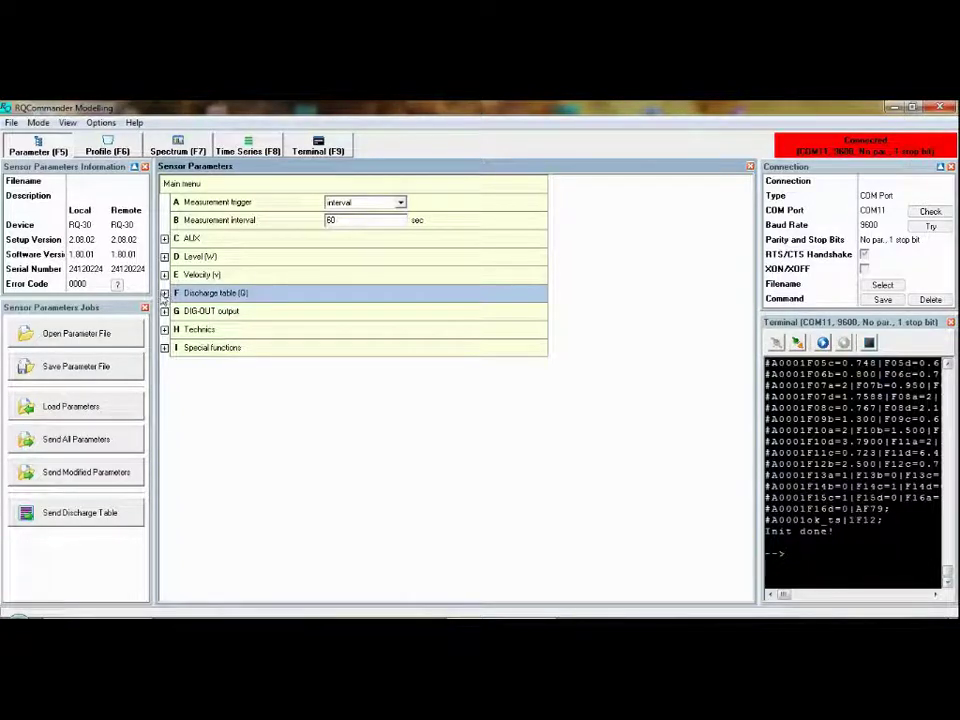
# Expand the Level (W) parameters and show the 2 m level from the discharge list in the profile graph
pyautogui.press('Up')
pyautogui.press('Up')
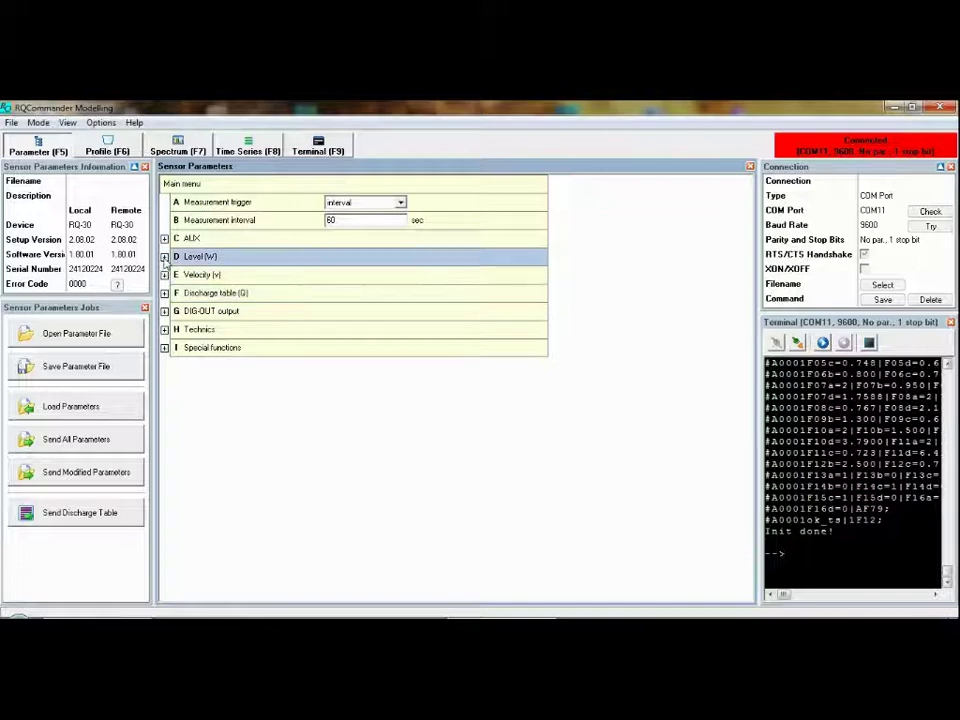
pyautogui.press('Right')
pyautogui.click(124, 149)
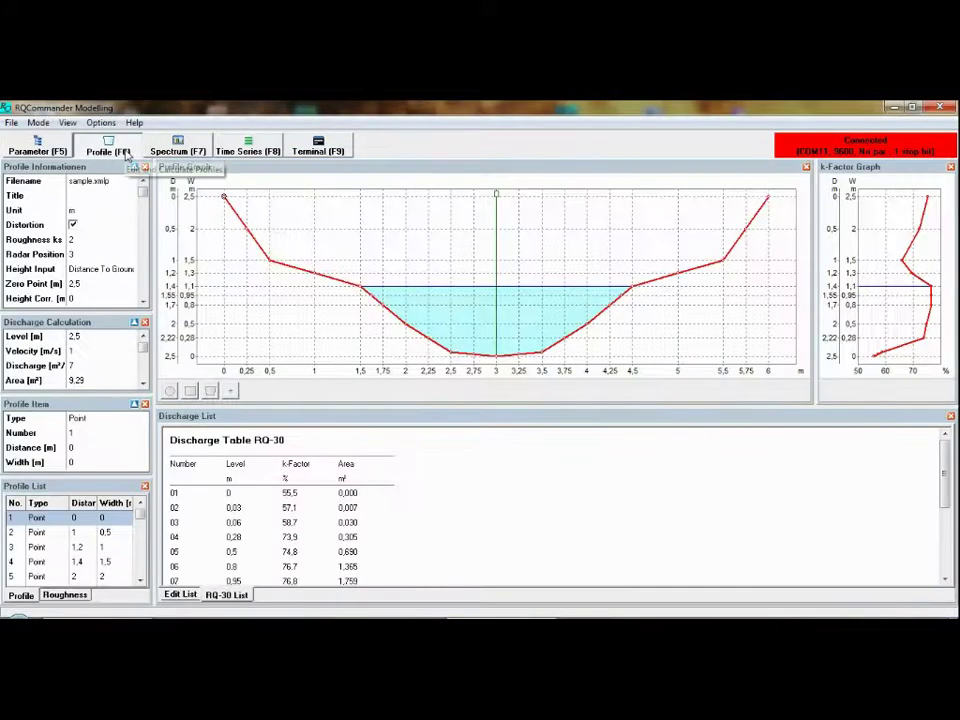
pyautogui.click(184, 594)
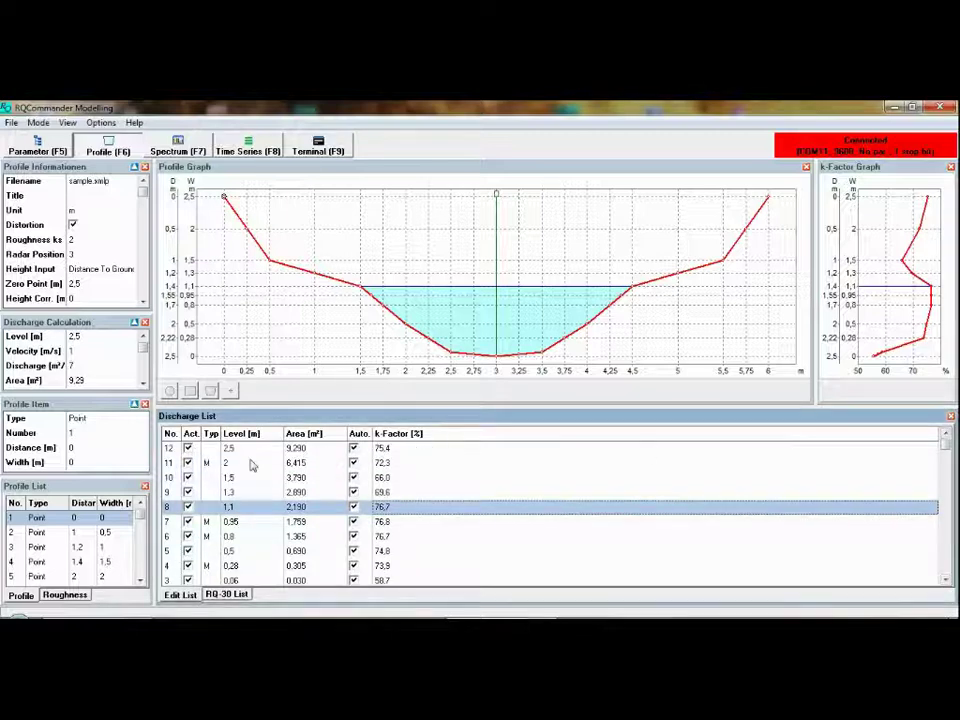
pyautogui.click(251, 462)
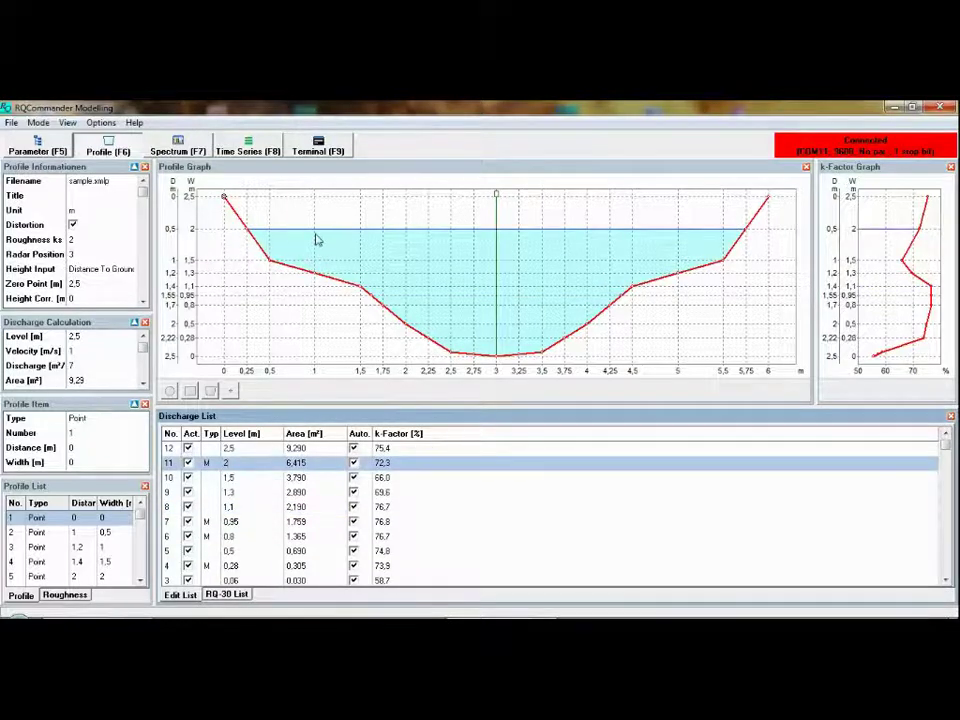
pyautogui.moveTo(497, 358)
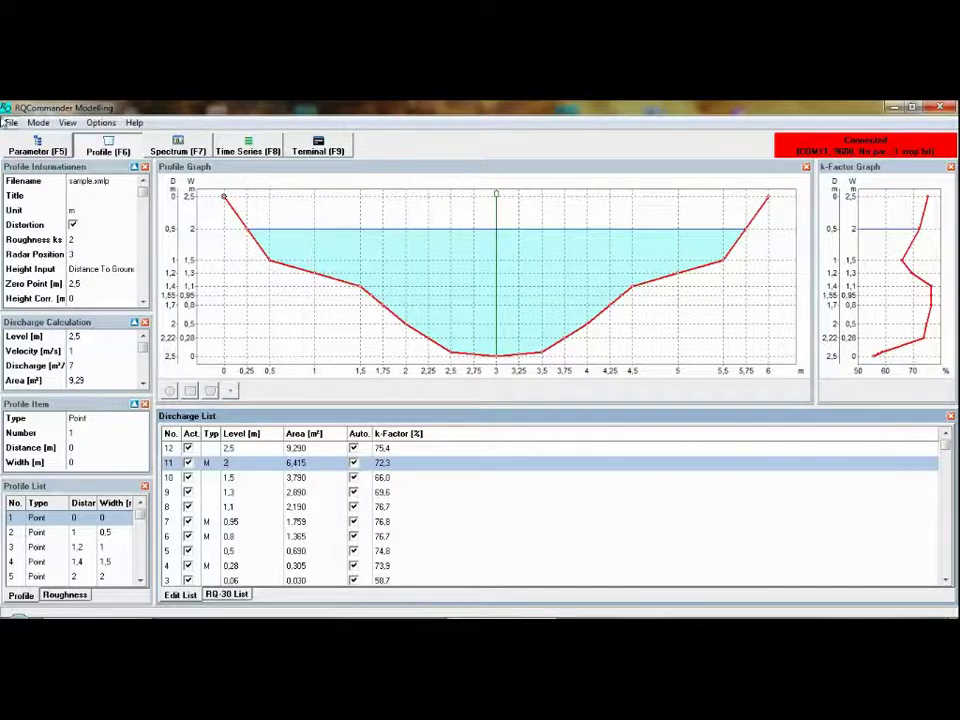
# Run the Level (W) adjustment on the sensor with a set point of 22
pyautogui.click(38, 145)
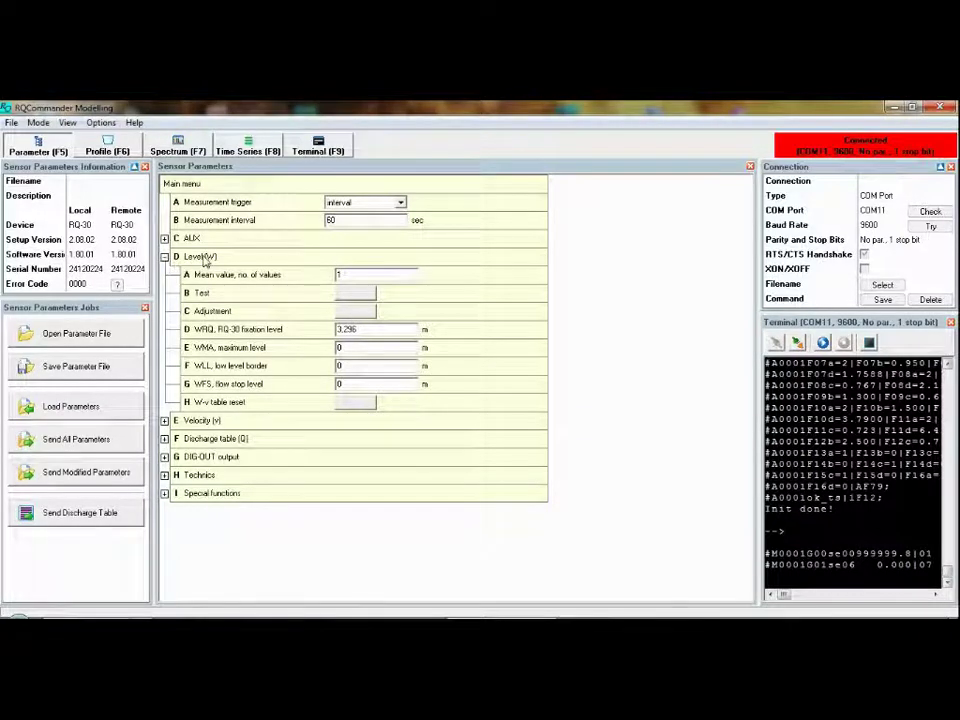
pyautogui.click(355, 312)
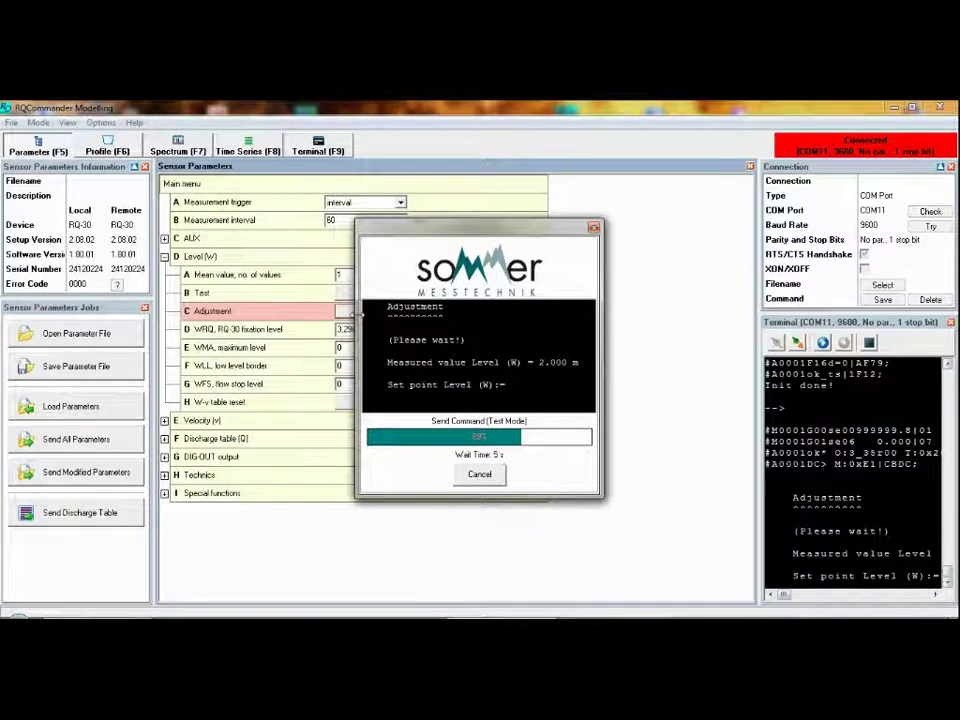
pyautogui.write('22')
pyautogui.press('Return')
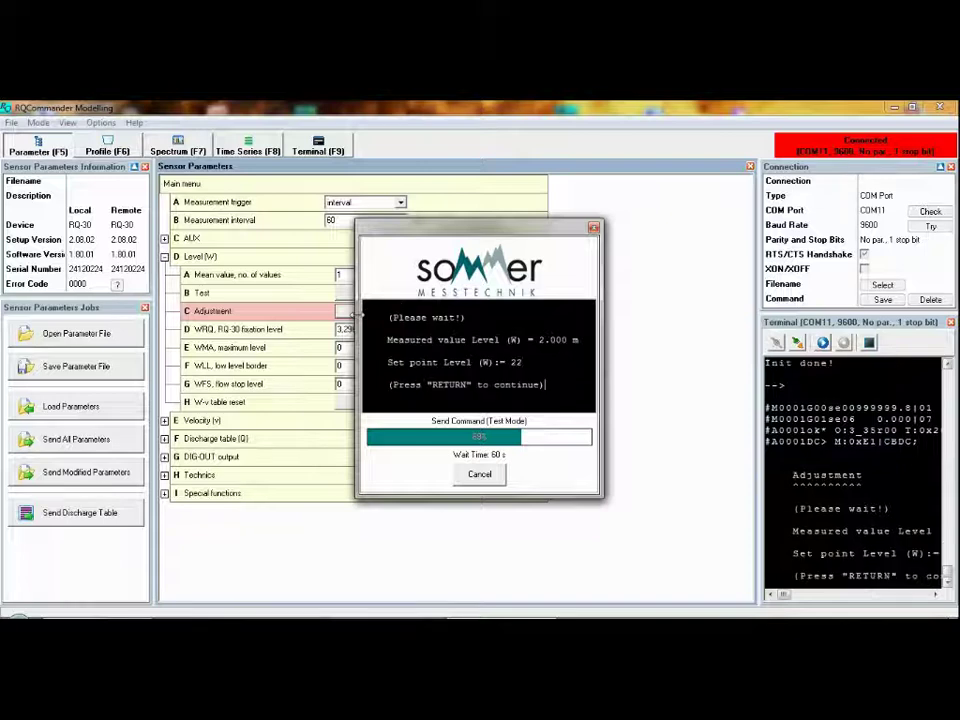
pyautogui.press('Return')
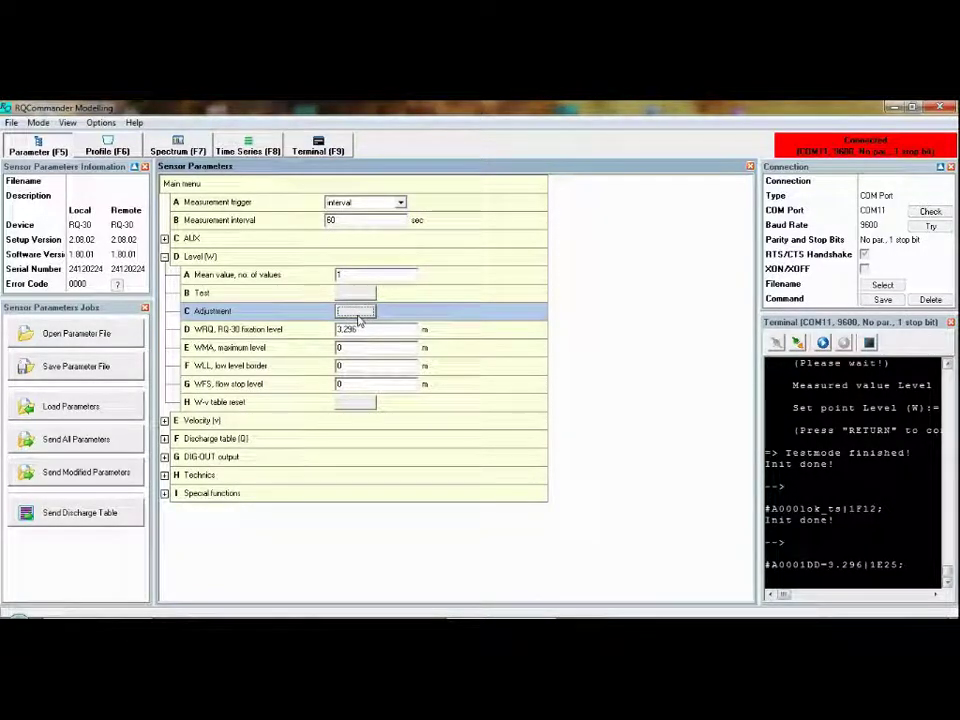
# Review the level adjustment record in the full terminal view and run the Level (W) test on the sensor
pyautogui.click(318, 148)
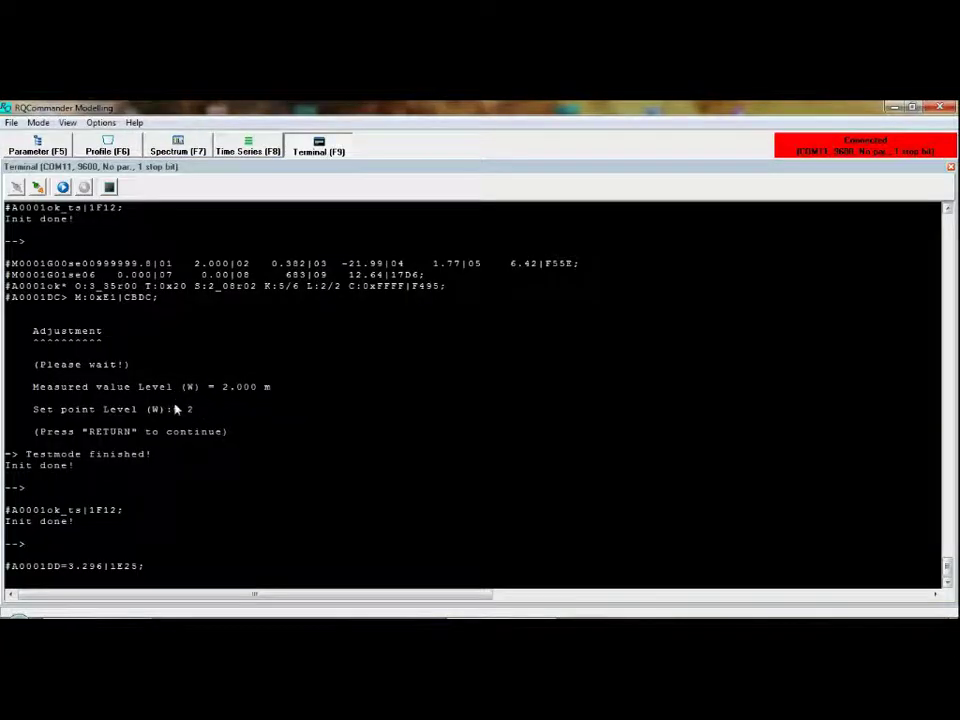
pyautogui.write('2')
pyautogui.press('BackSpace')
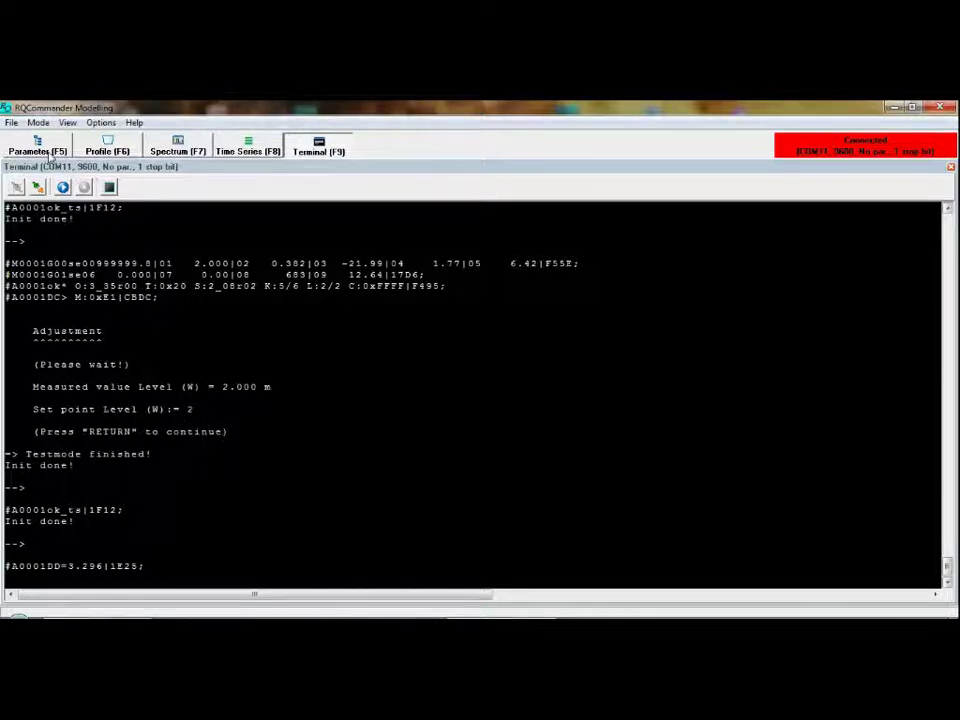
pyautogui.click(38, 150)
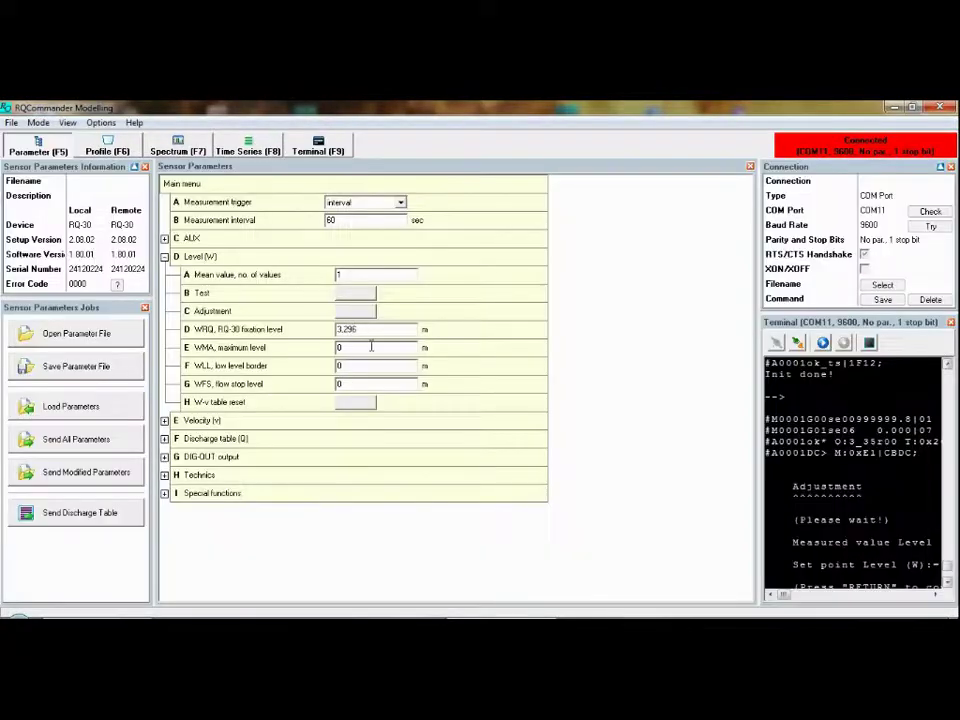
pyautogui.click(340, 296)
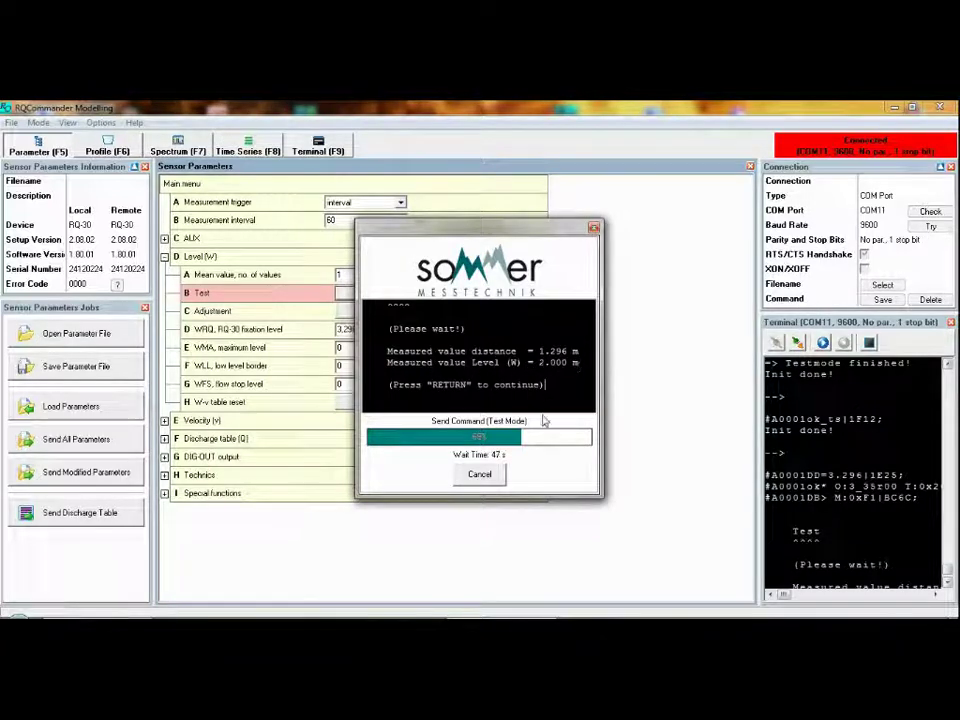
pyautogui.press('Return')
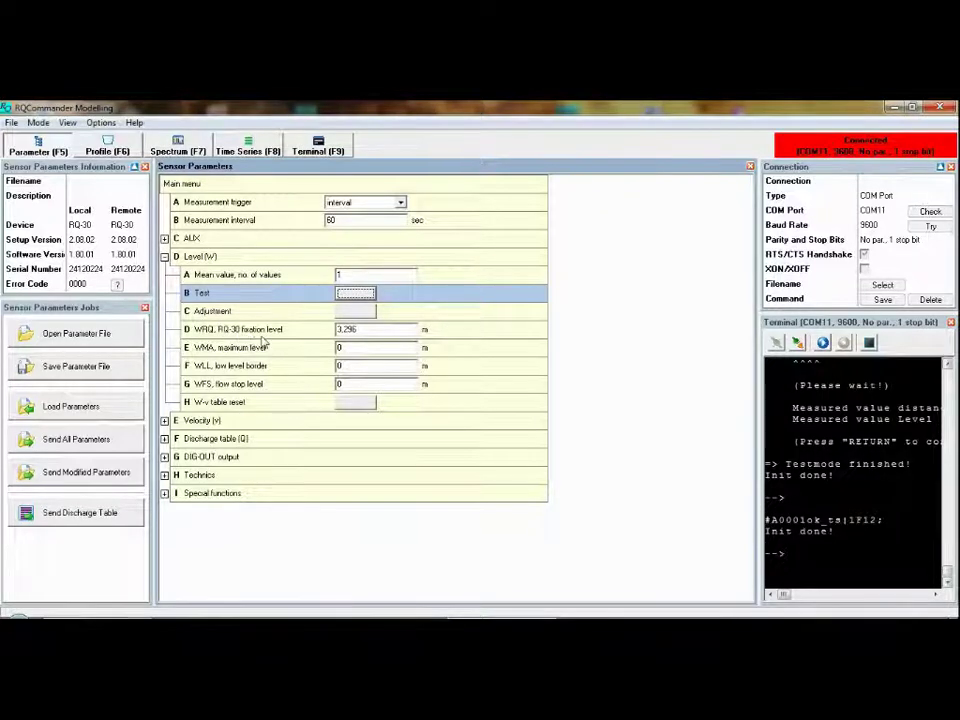
# Go through the RQ-30 fixation level, low level border and flow stop level parameters and collapse the Level (W) group
pyautogui.click(372, 329)
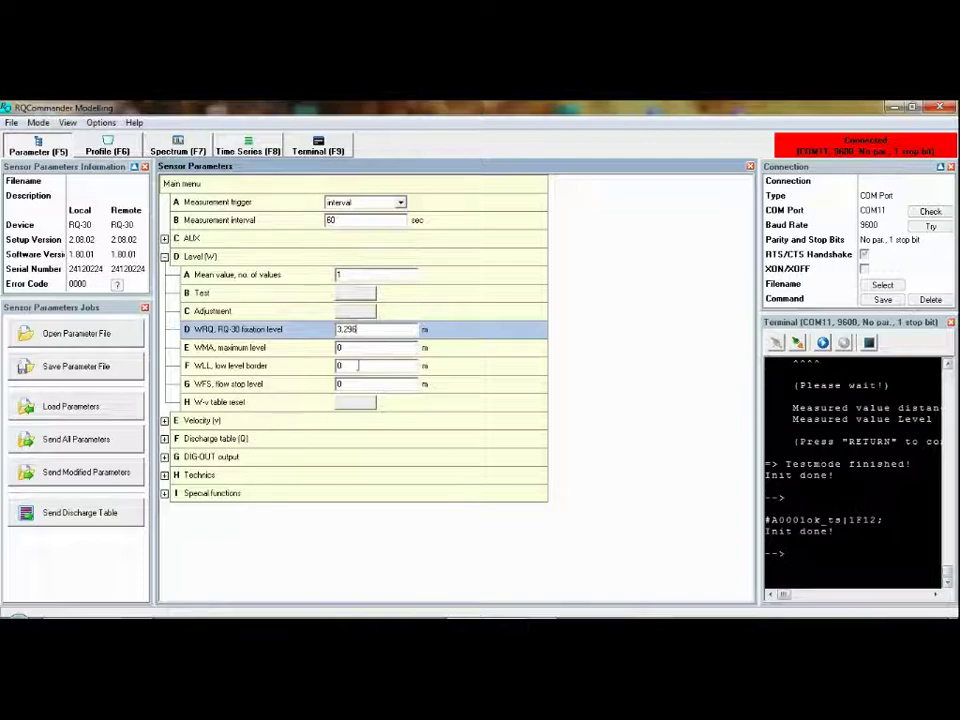
pyautogui.click(358, 365)
pyautogui.press('Up')
pyautogui.click(357, 365)
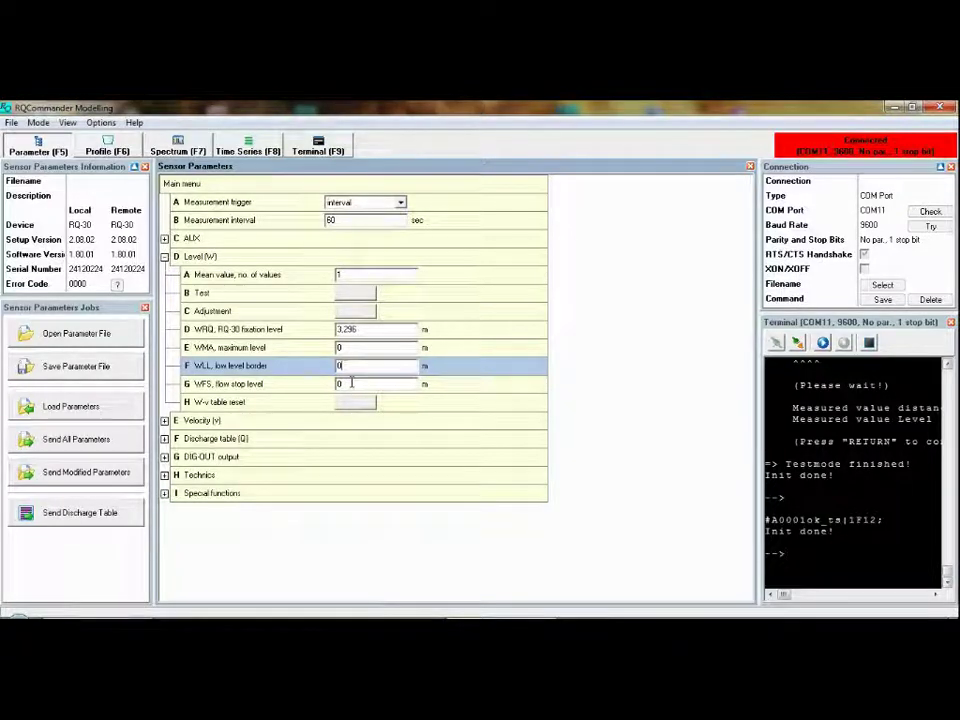
pyautogui.click(351, 383)
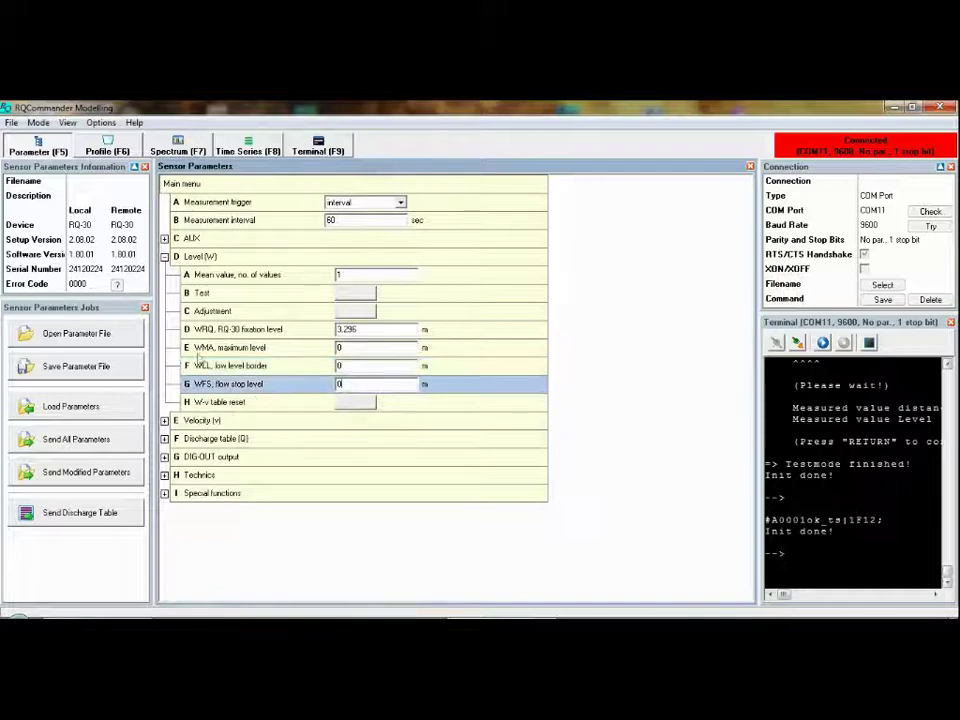
pyautogui.click(164, 257)
# Expand the Velocity (v) parameters and choose upstream as the viewing direction and just downstream as the possible flow directions
pyautogui.click(164, 275)
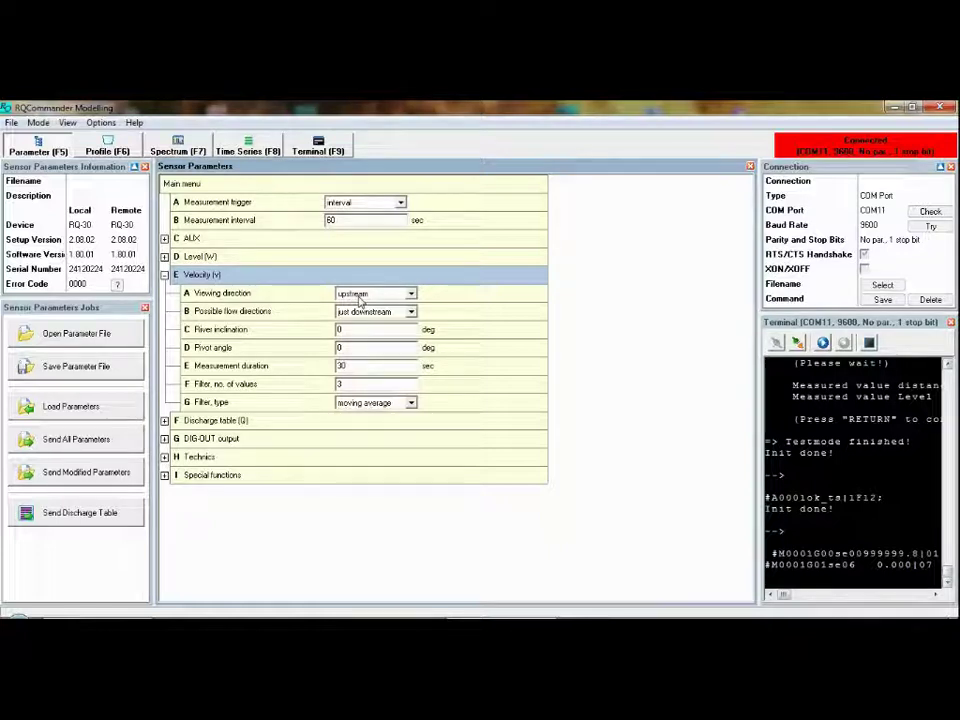
pyautogui.click(361, 300)
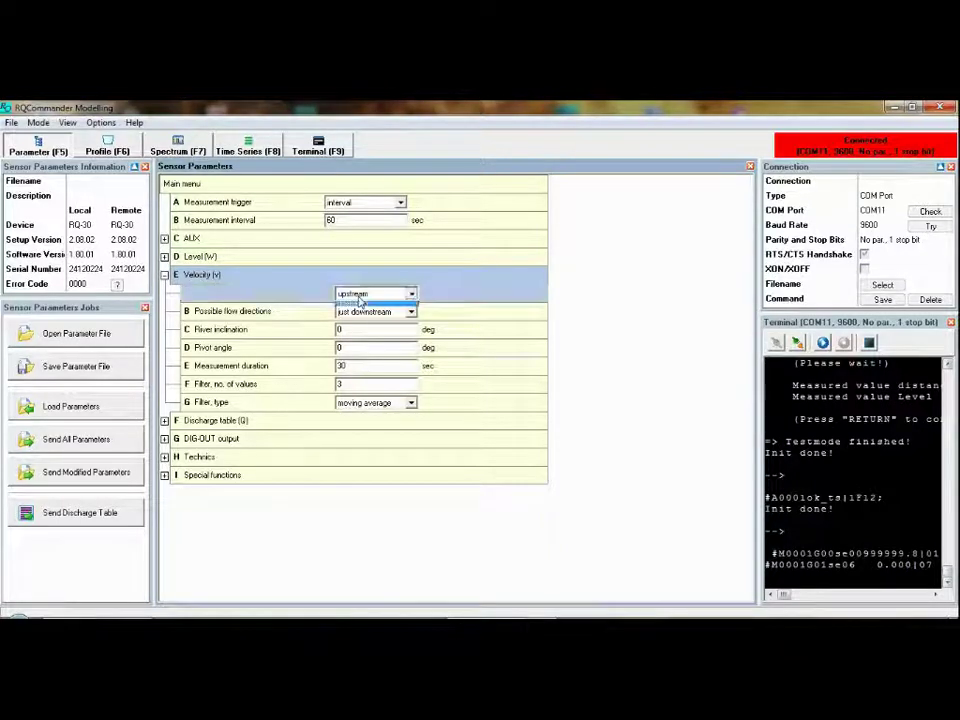
pyautogui.click(361, 316)
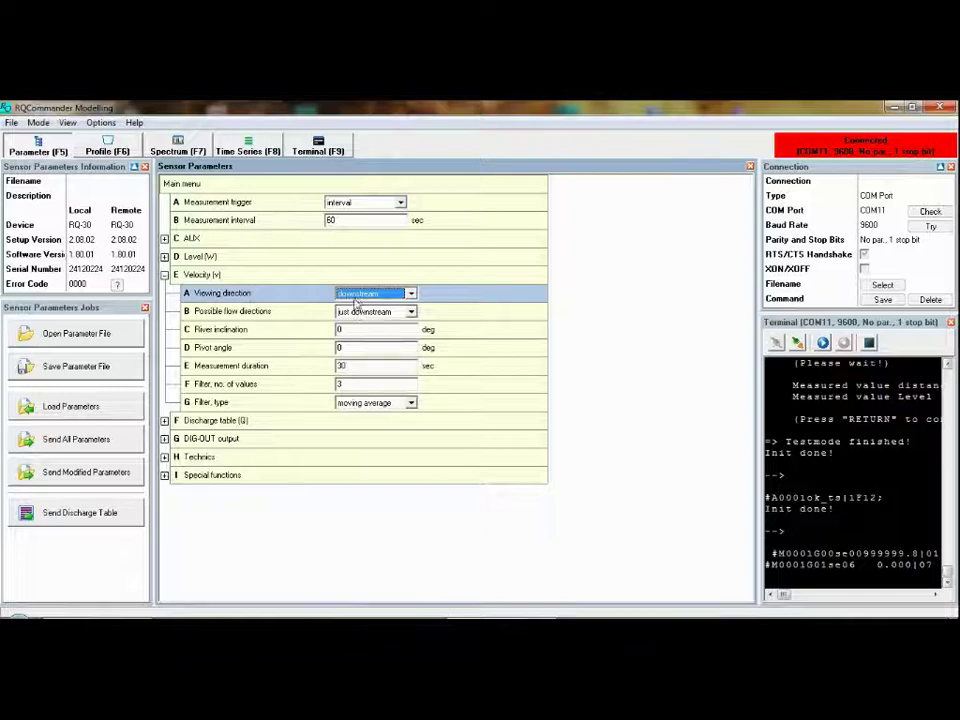
pyautogui.click(361, 296)
pyautogui.click(355, 316)
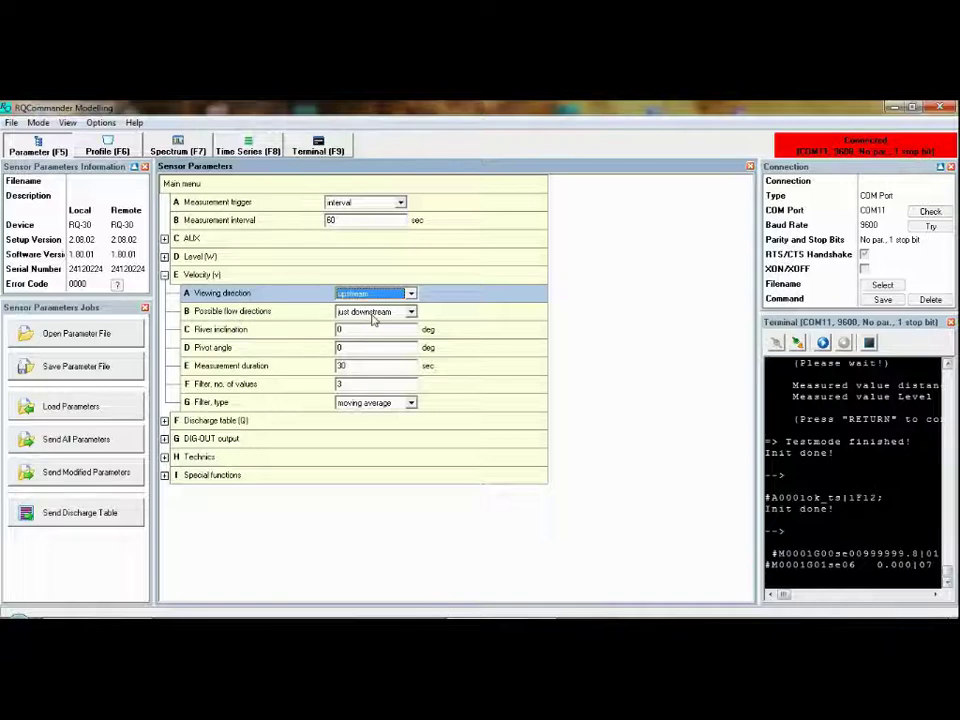
pyautogui.click(372, 316)
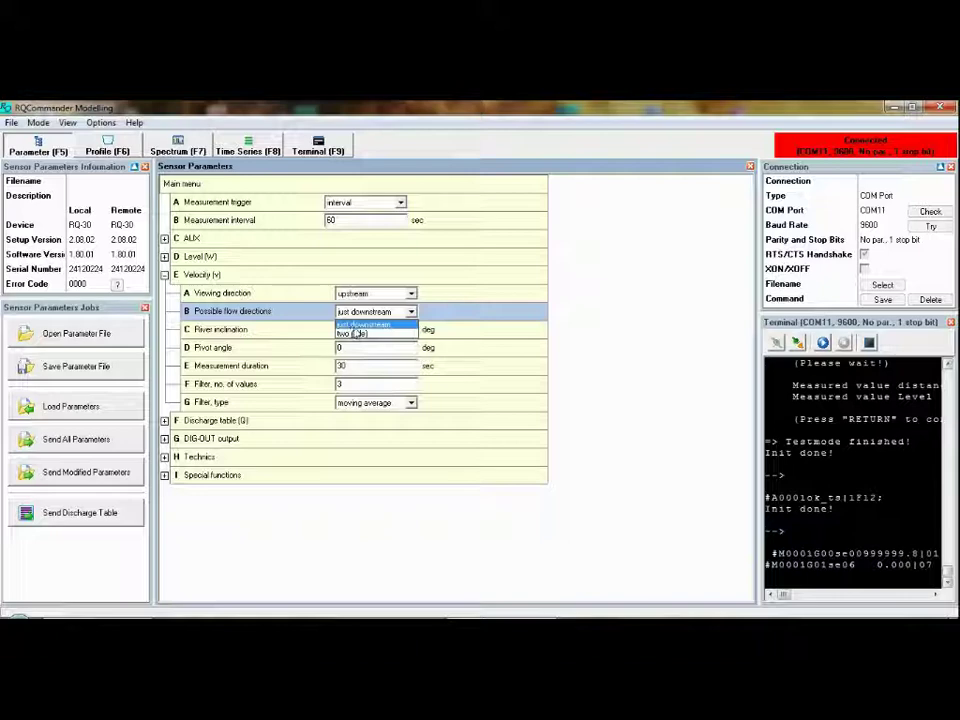
pyautogui.click(356, 326)
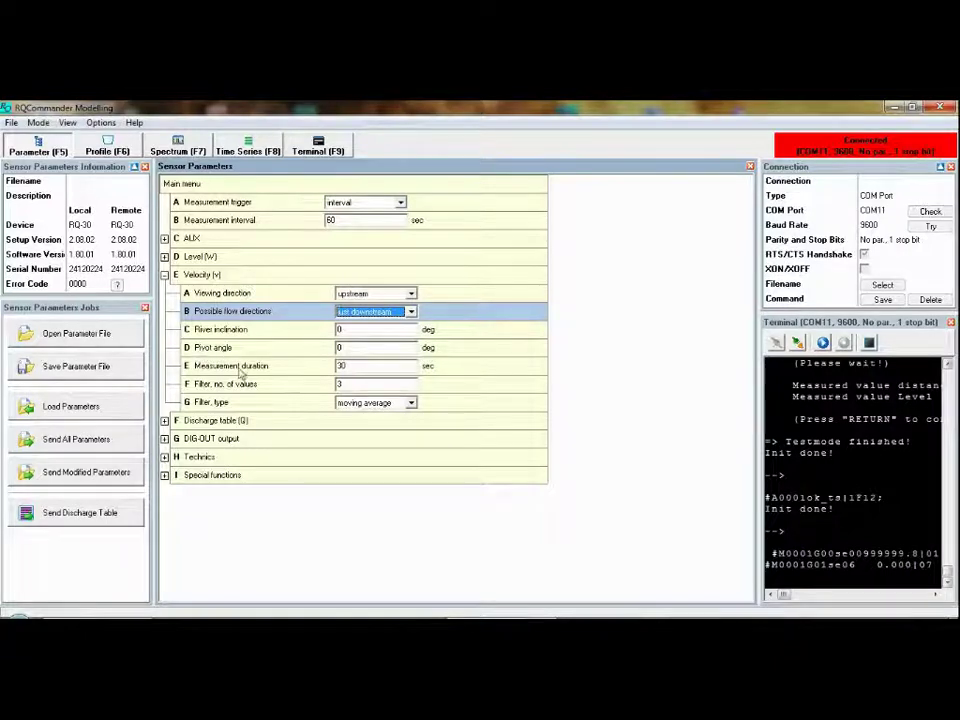
# Review the measurement duration and filter count, set the velocity filter type to medium value and collapse the Velocity (v) group
pyautogui.click(340, 365)
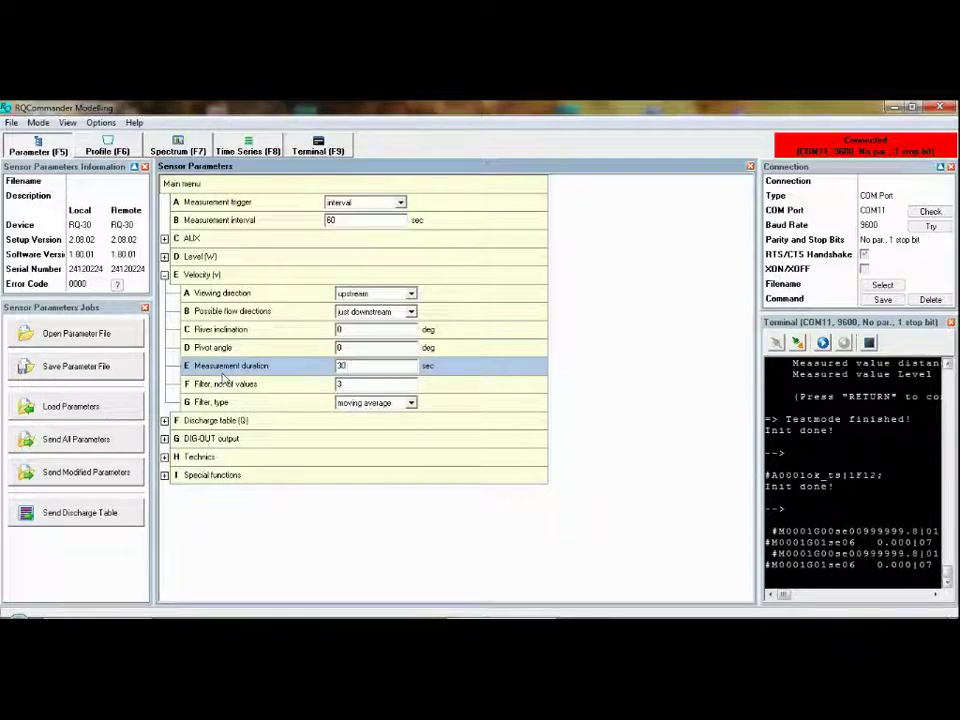
pyautogui.click(351, 385)
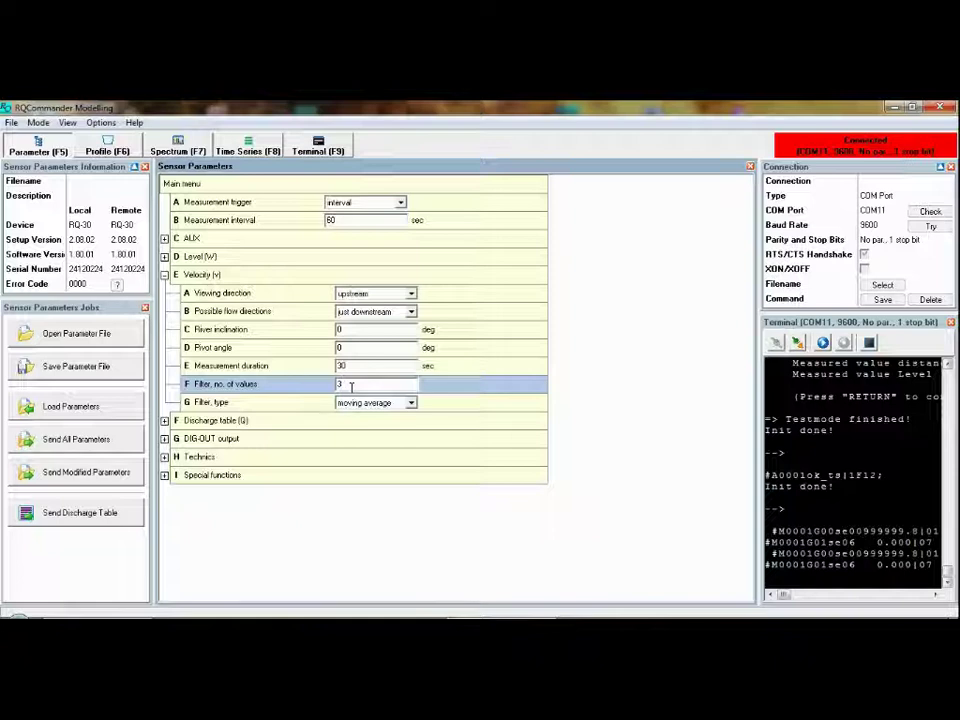
pyautogui.click(368, 402)
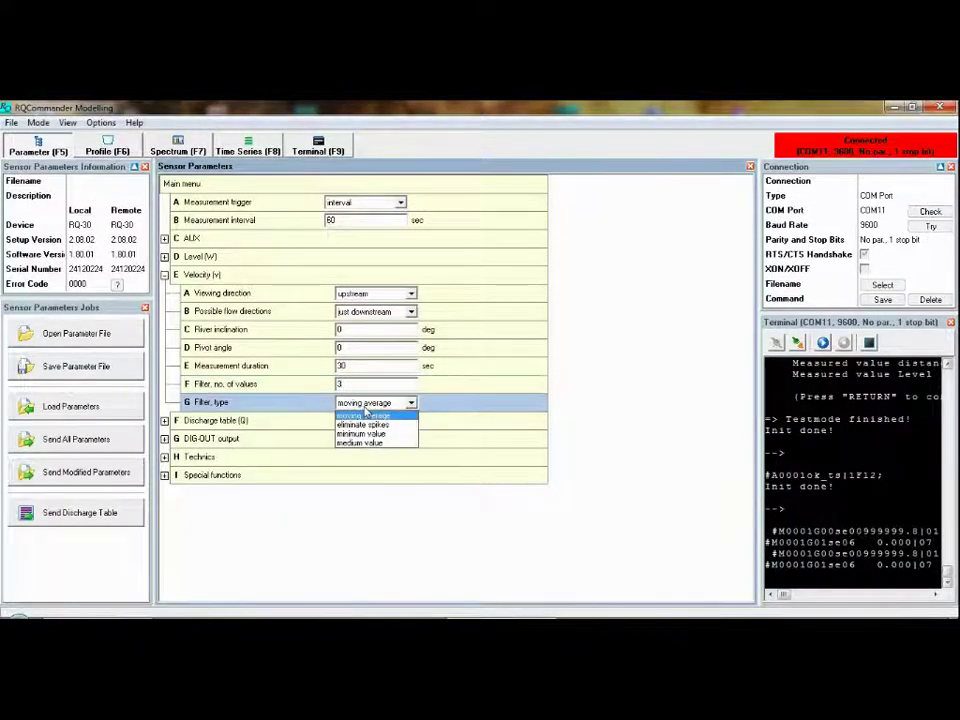
pyautogui.click(361, 442)
pyautogui.click(360, 404)
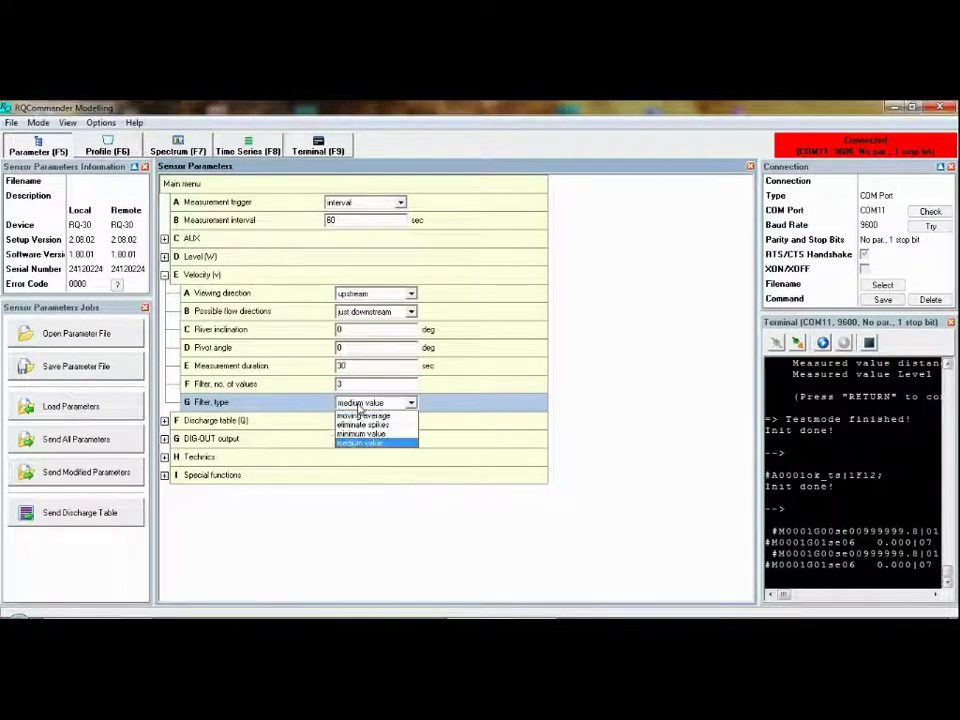
pyautogui.click(366, 444)
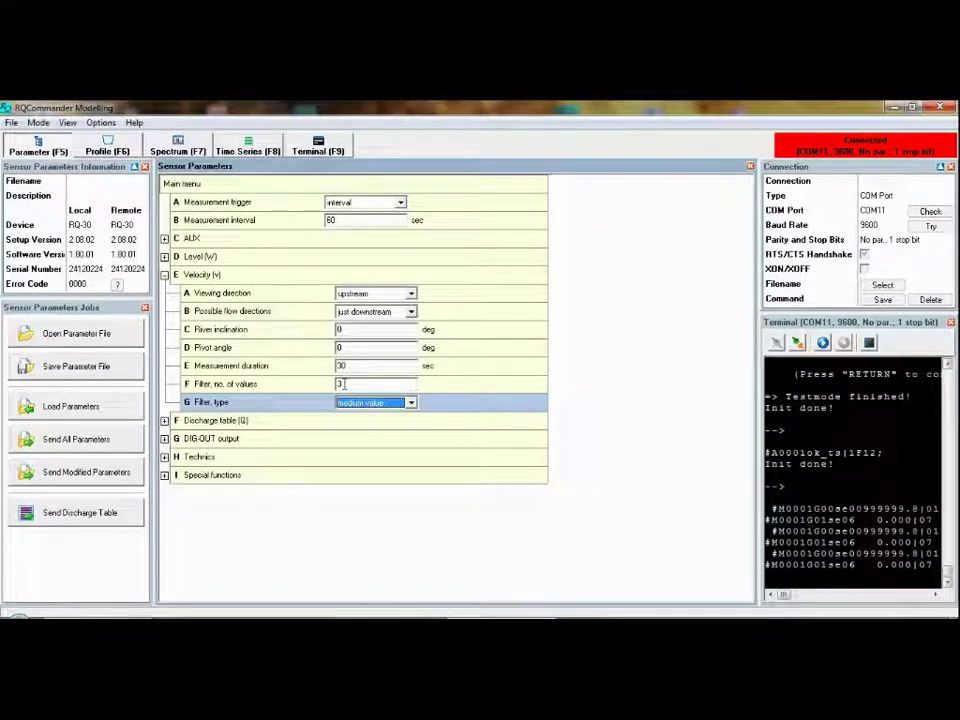
pyautogui.click(165, 275)
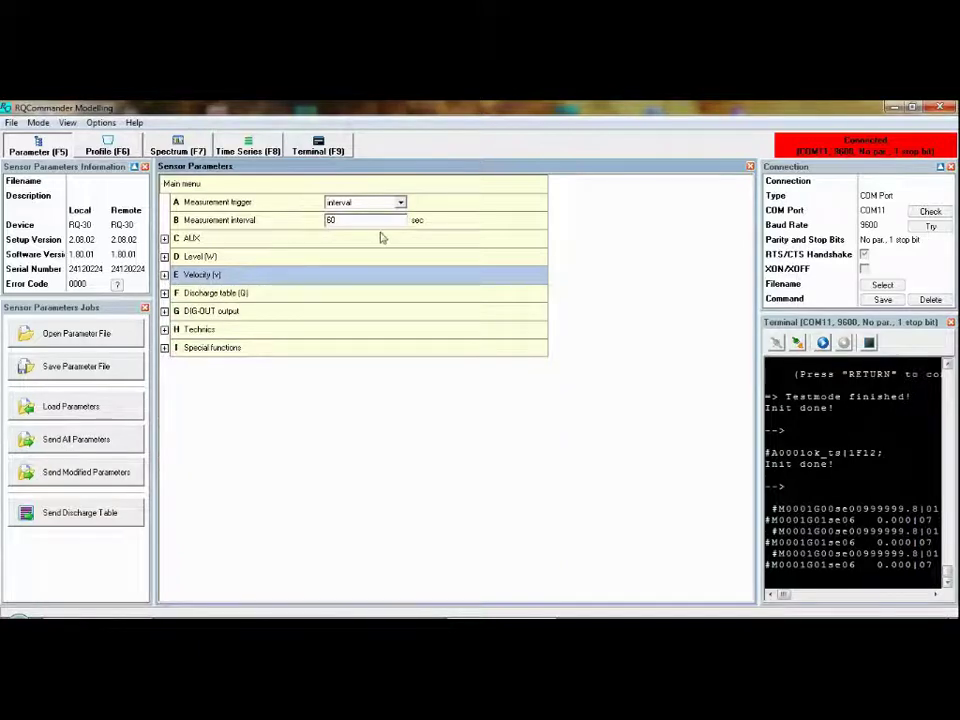
# Set the measurement interval to 300 sec with the interval trigger and send the modified parameters to the sensor
pyautogui.click(350, 221)
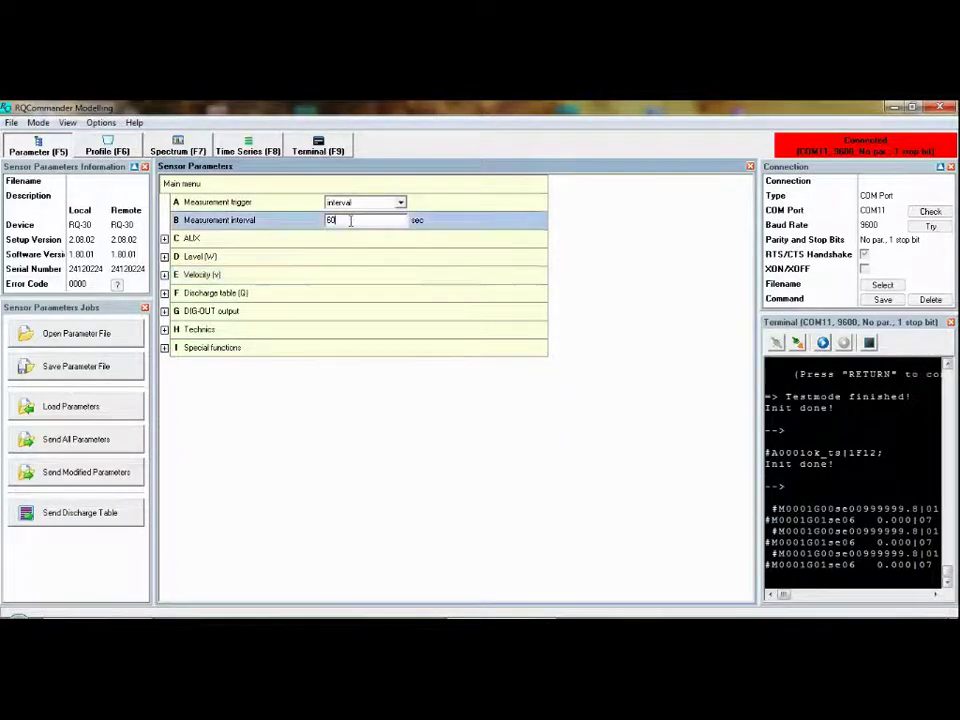
pyautogui.doubleClick(350, 221)
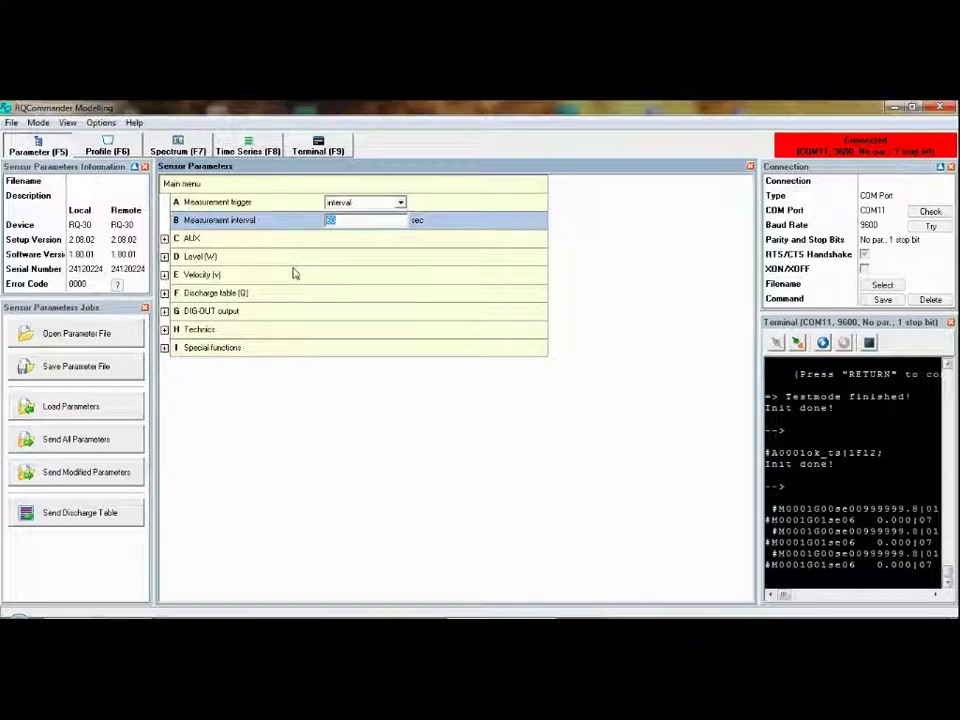
pyautogui.write('300')
pyautogui.click(388, 204)
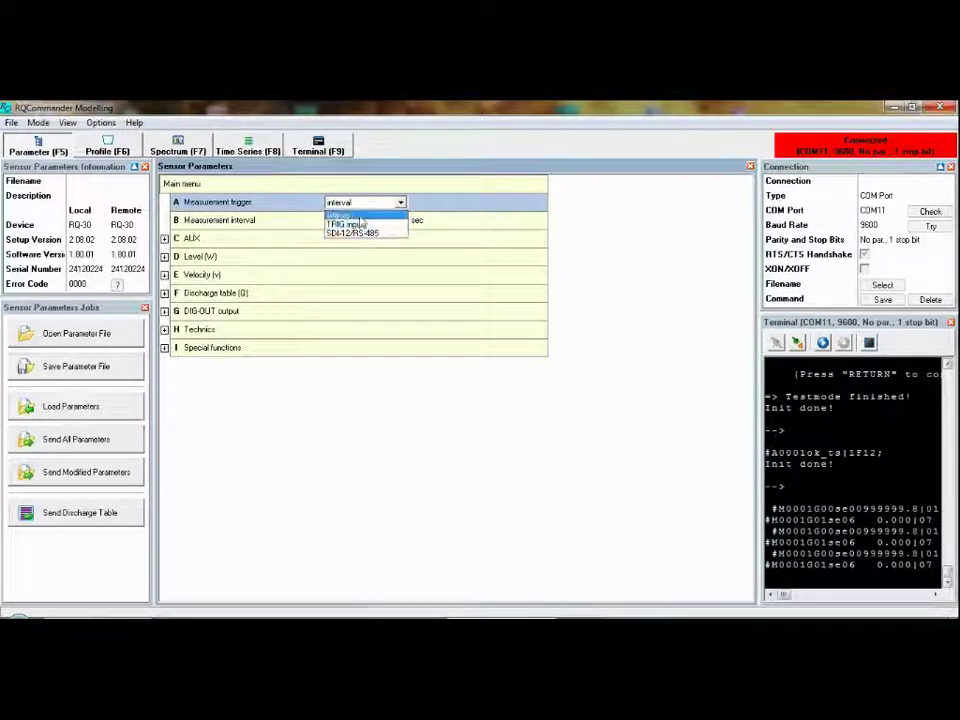
pyautogui.click(340, 214)
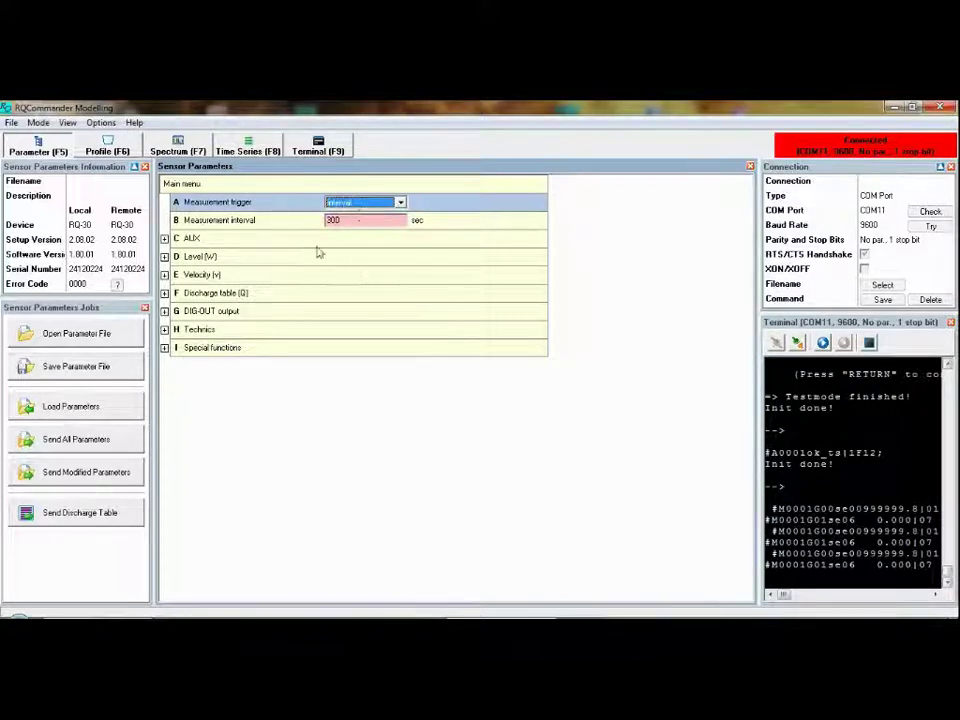
pyautogui.click(348, 221)
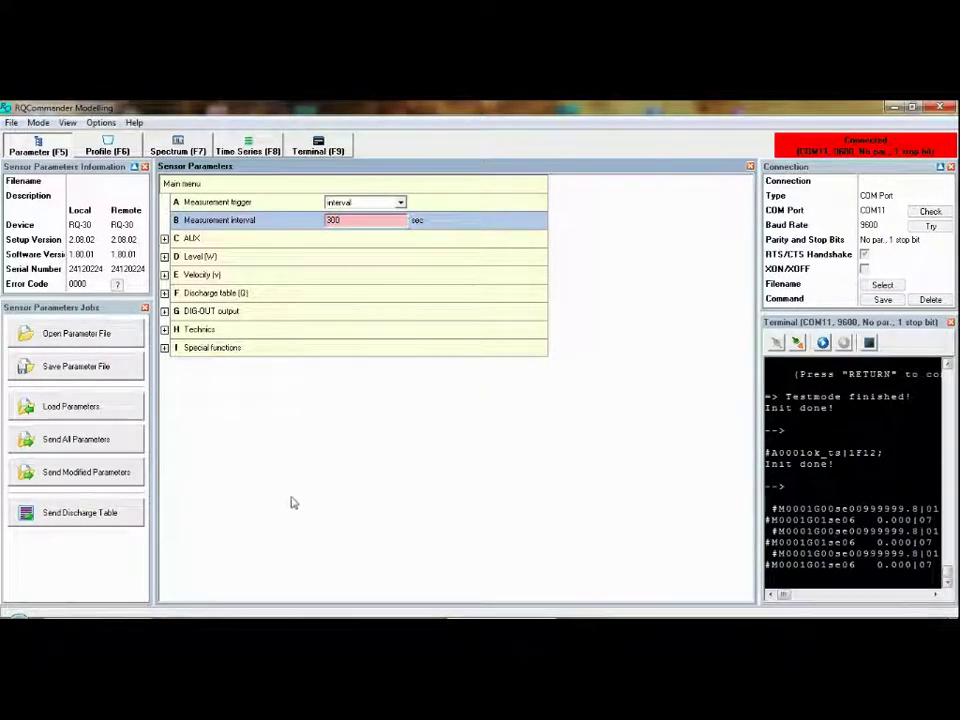
pyautogui.click(94, 478)
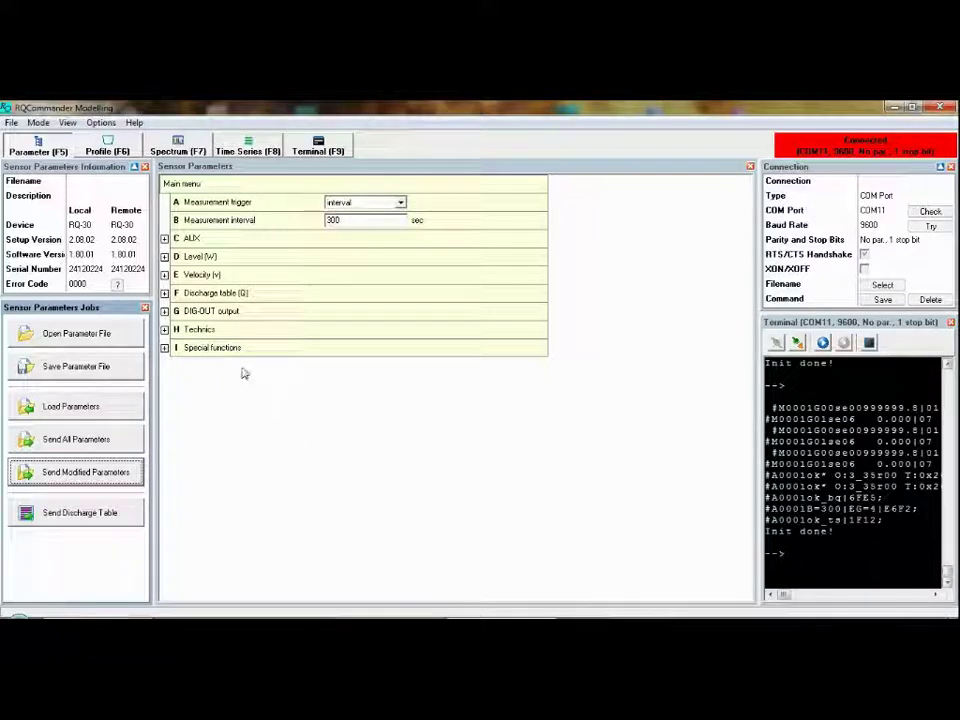
# Open the spectrum view and display spectrum 16 in the graph
pyautogui.click(180, 150)
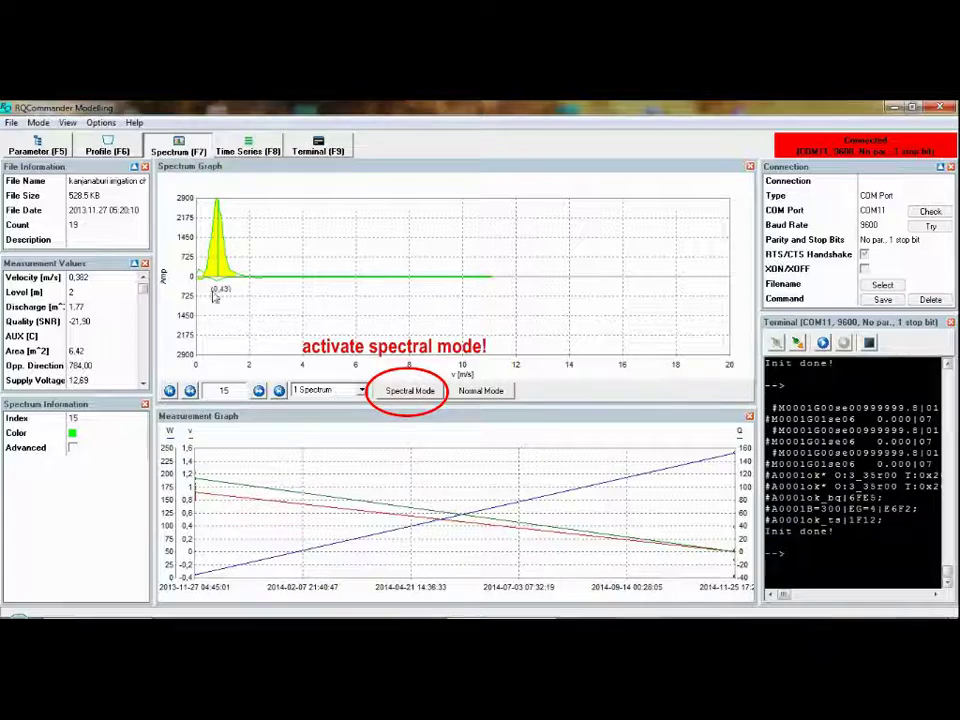
pyautogui.click(258, 391)
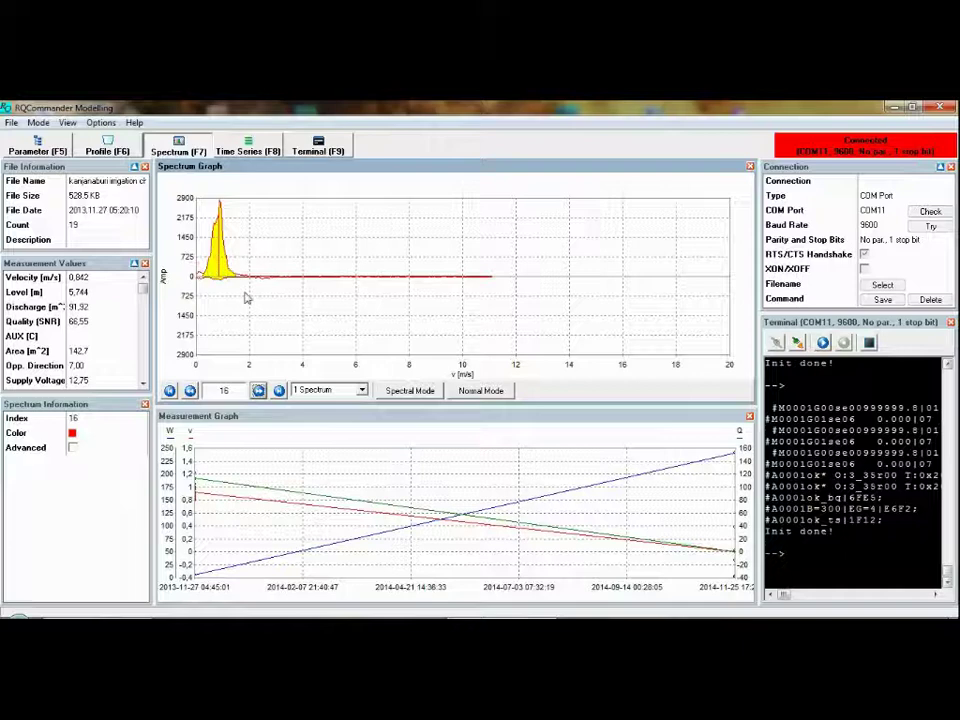